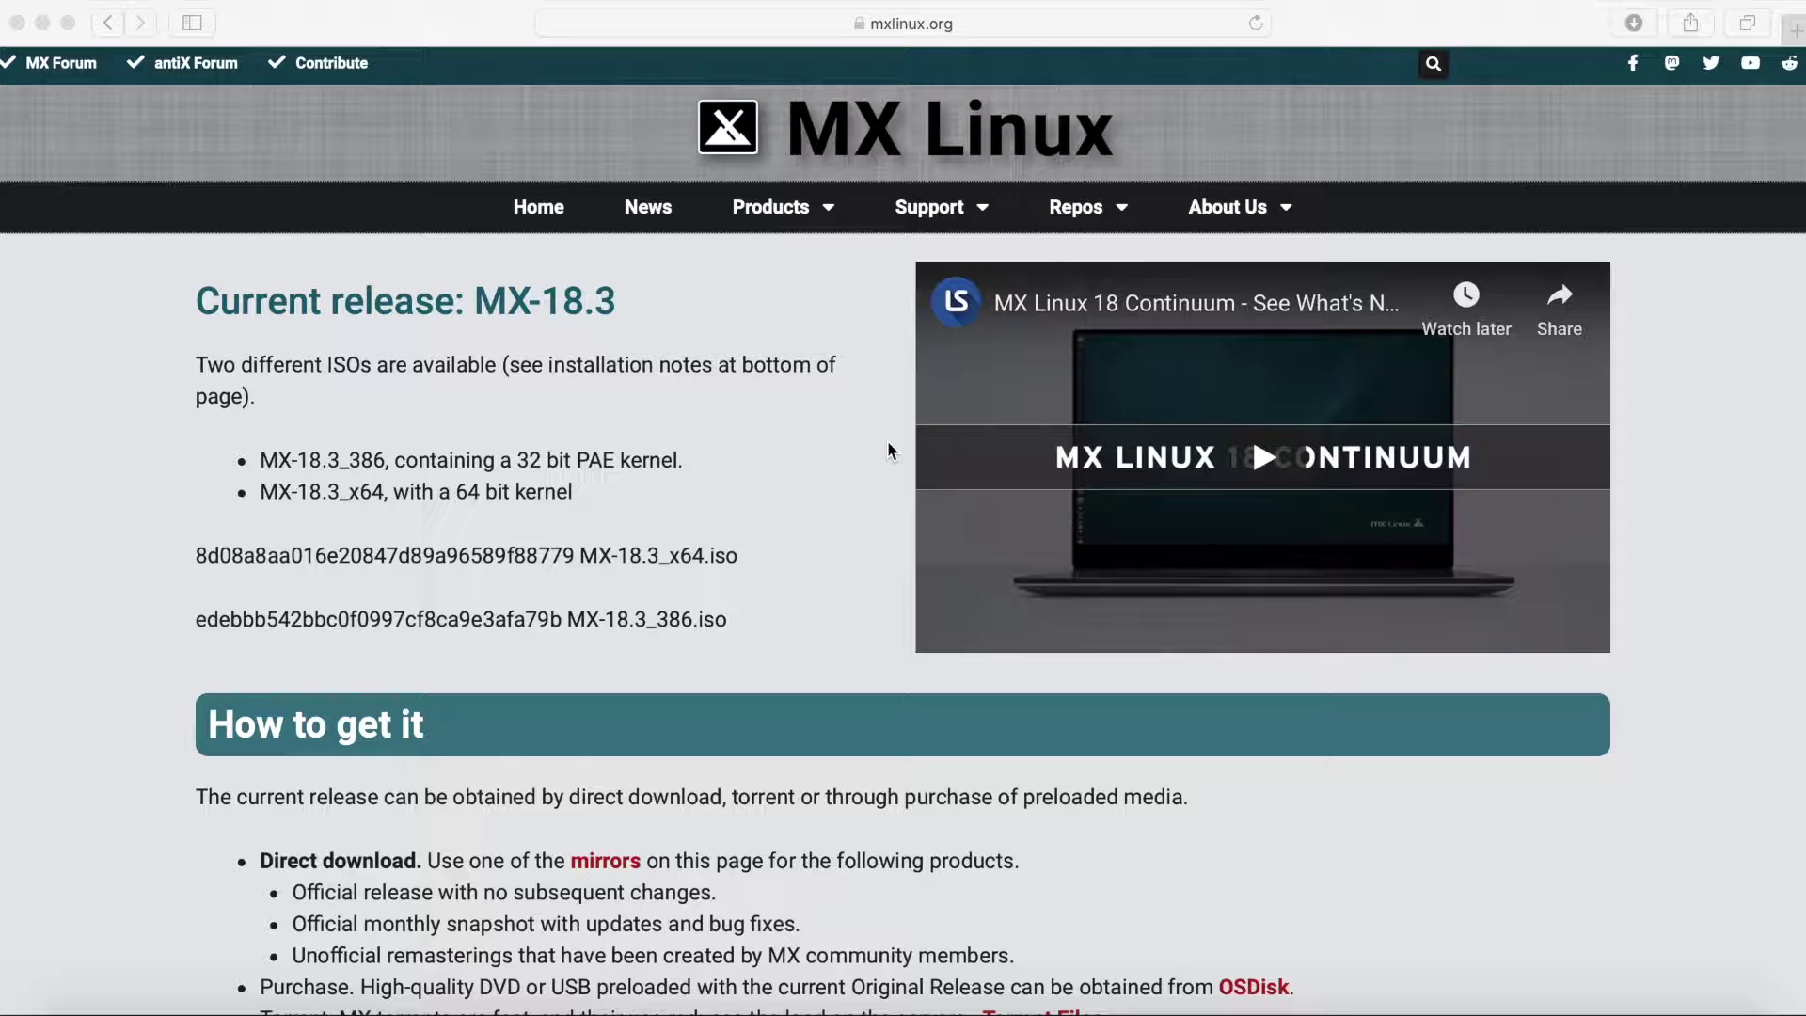
Go to mxlinux.org and open the Download MX Linux page
left_click(838, 460)
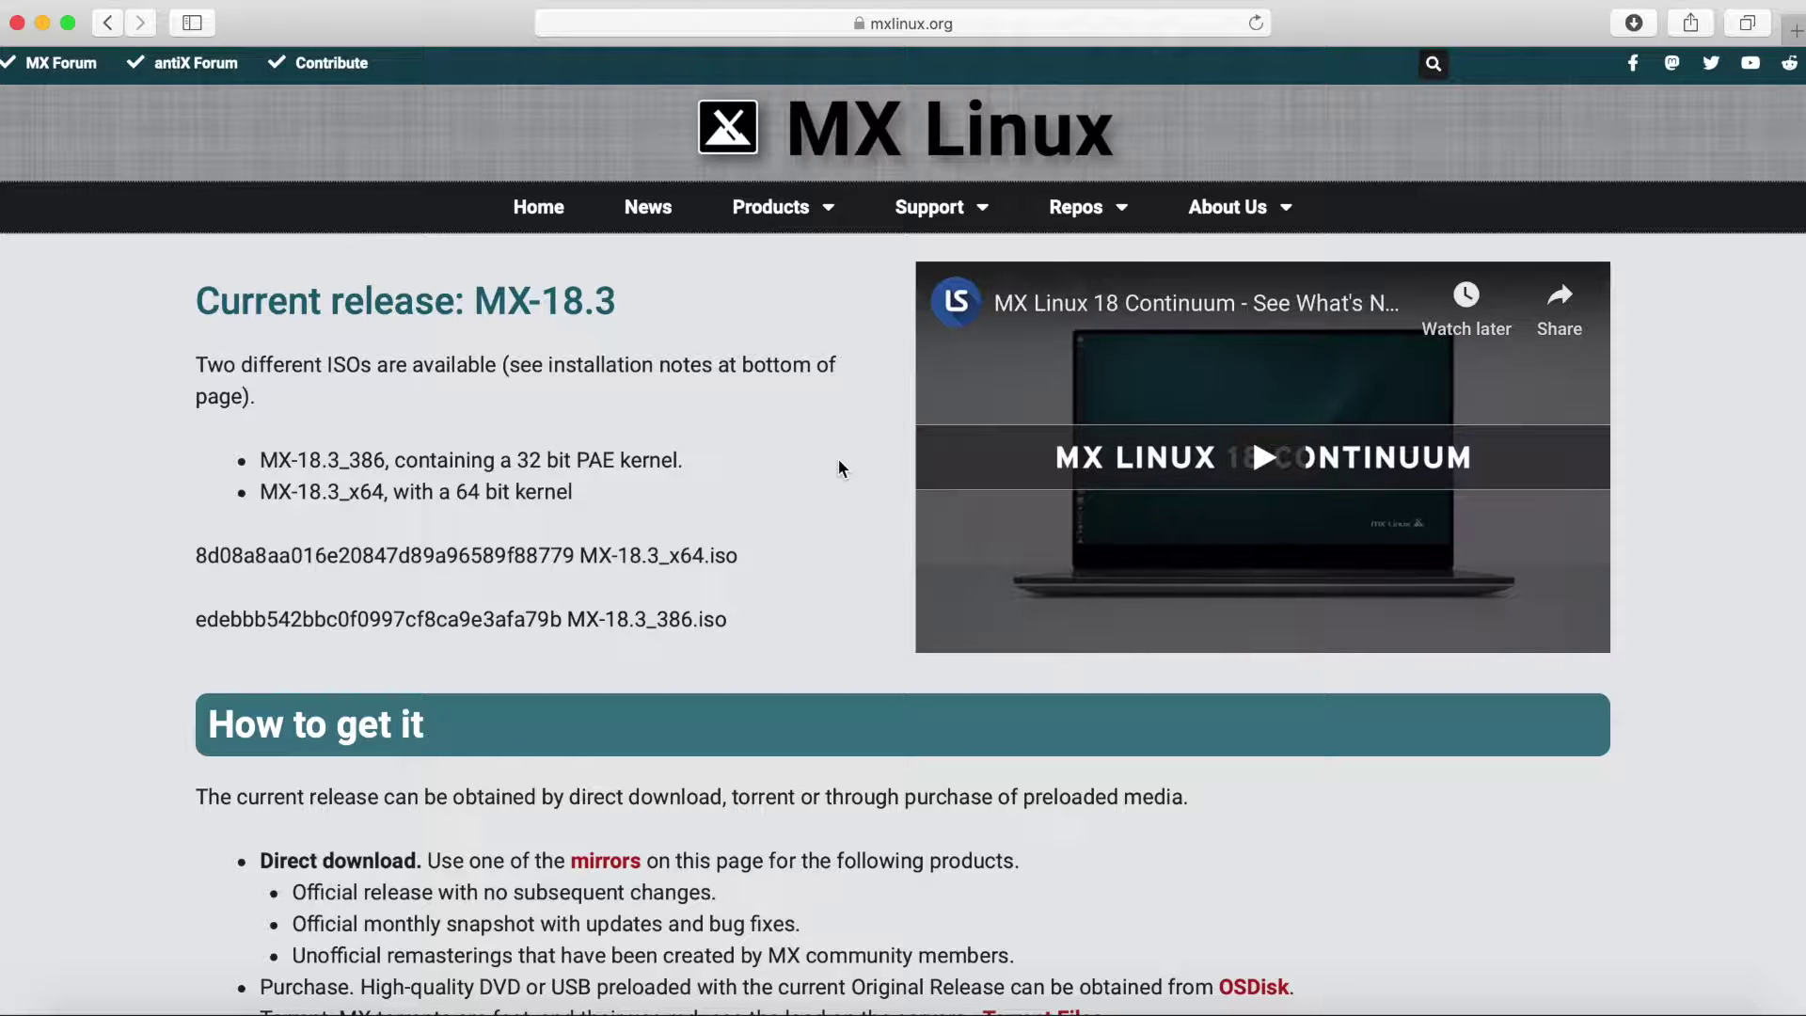
left_click(1035, 23)
type("mx")
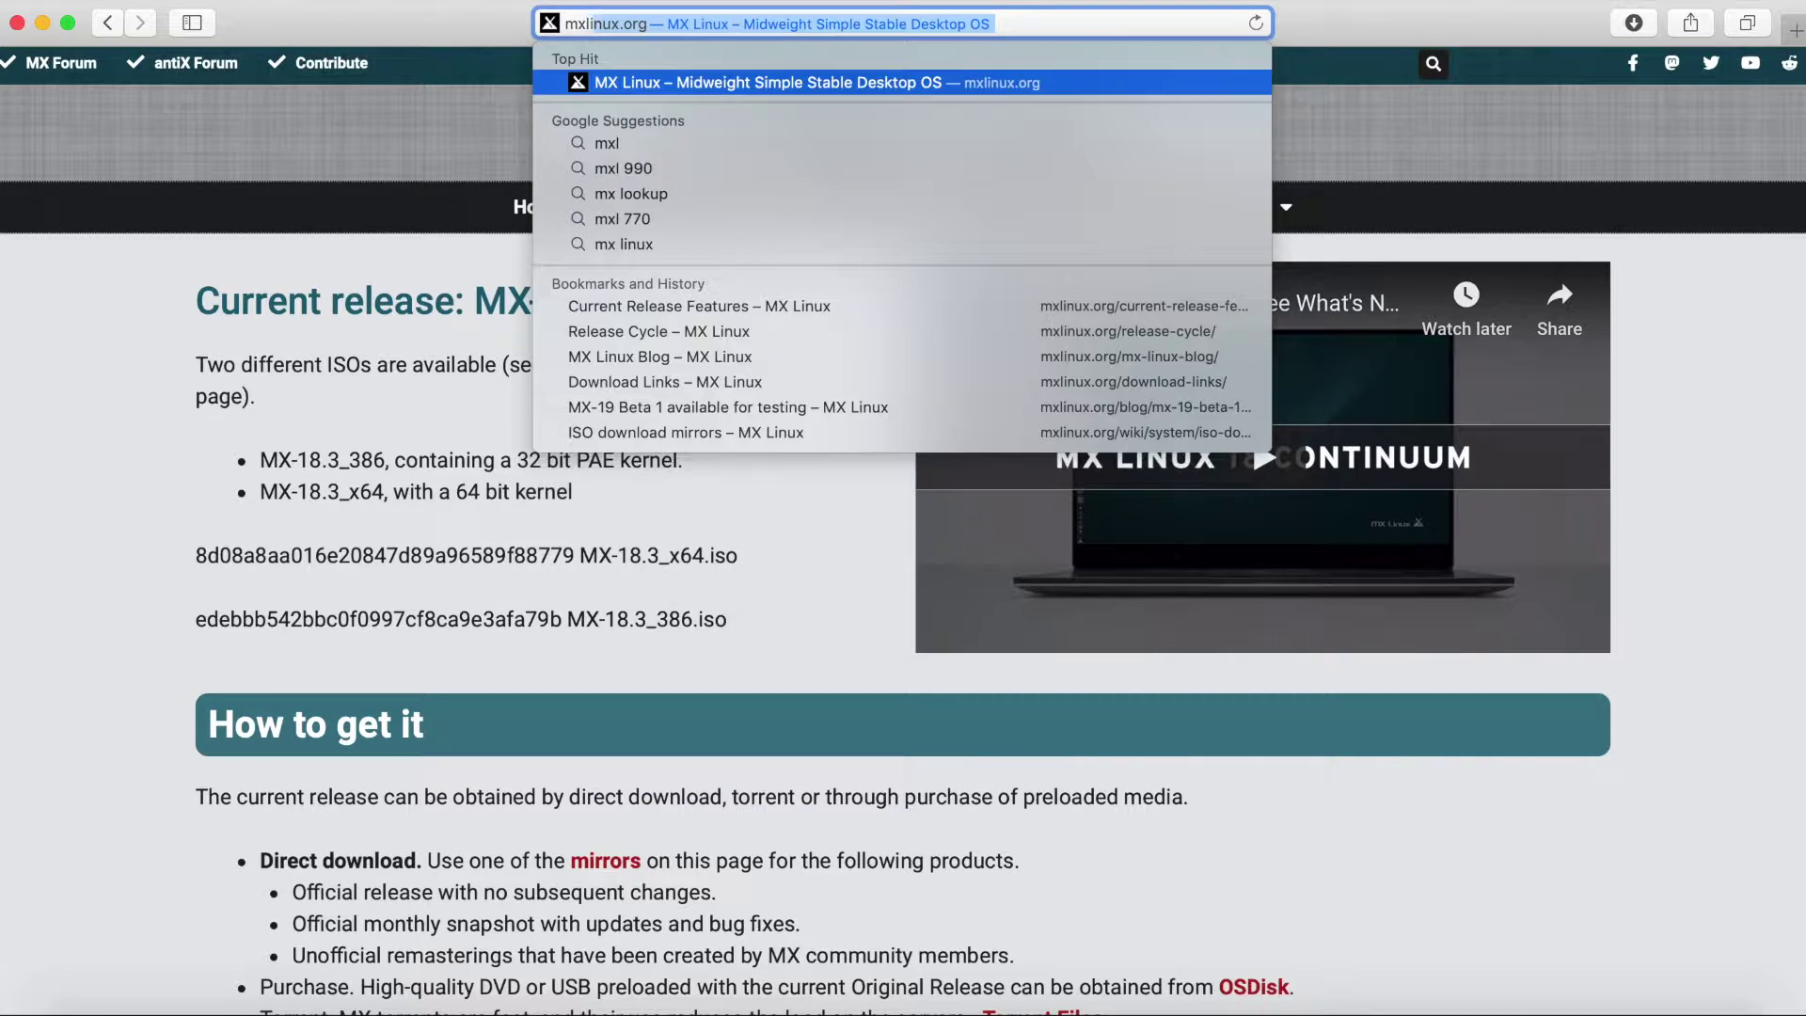
key("Return")
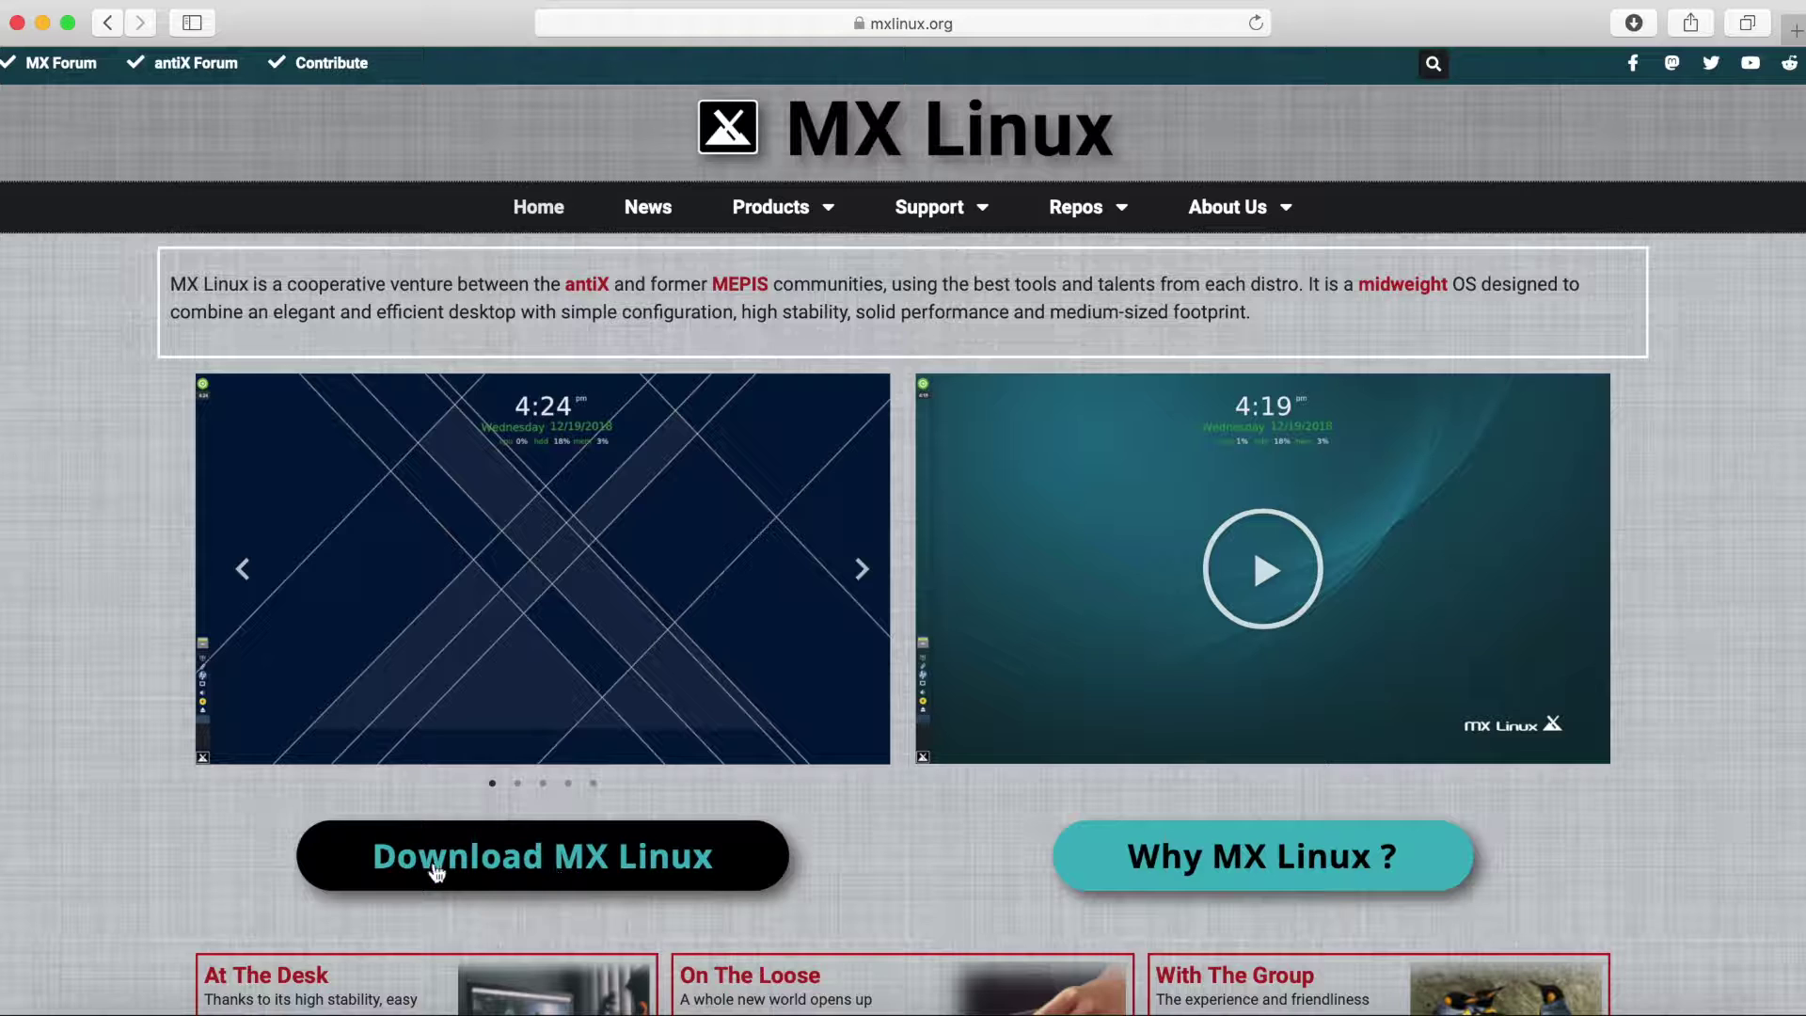
left_click(652, 878)
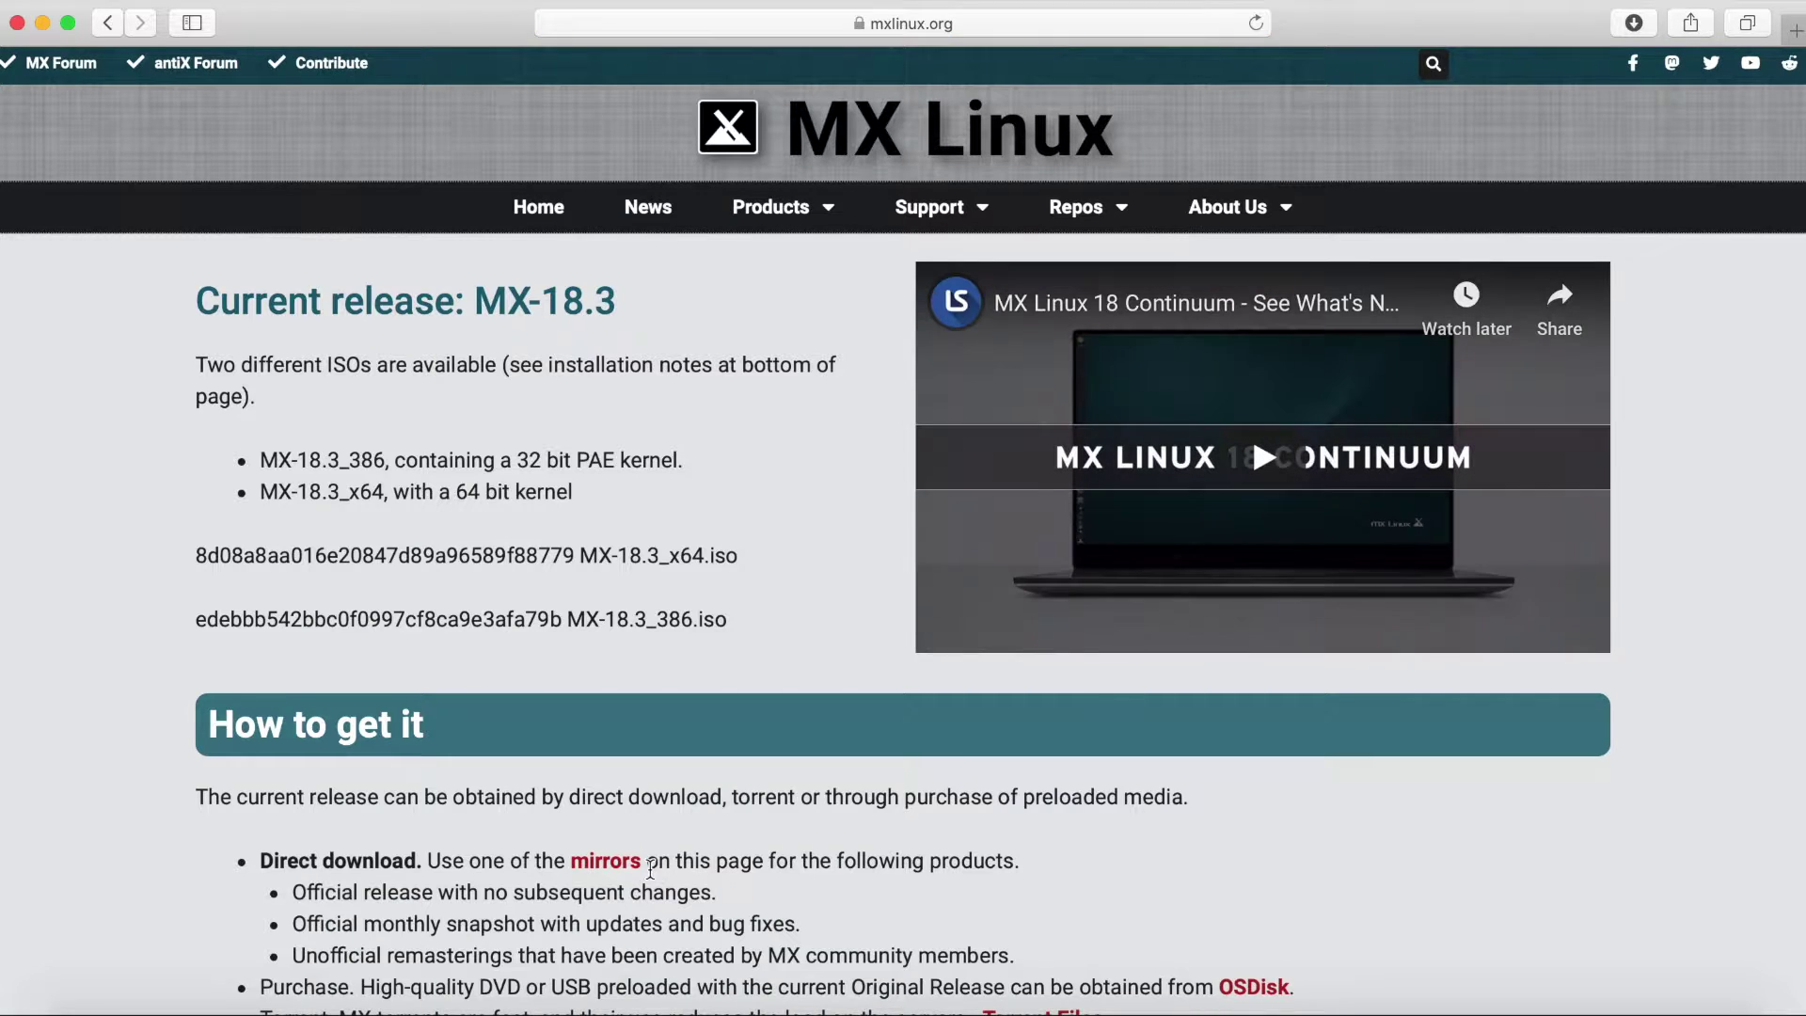
Review the MX-18.3 ISO variants and download options, and open the direct download mirrors list
scroll(389, 514, "down", 1)
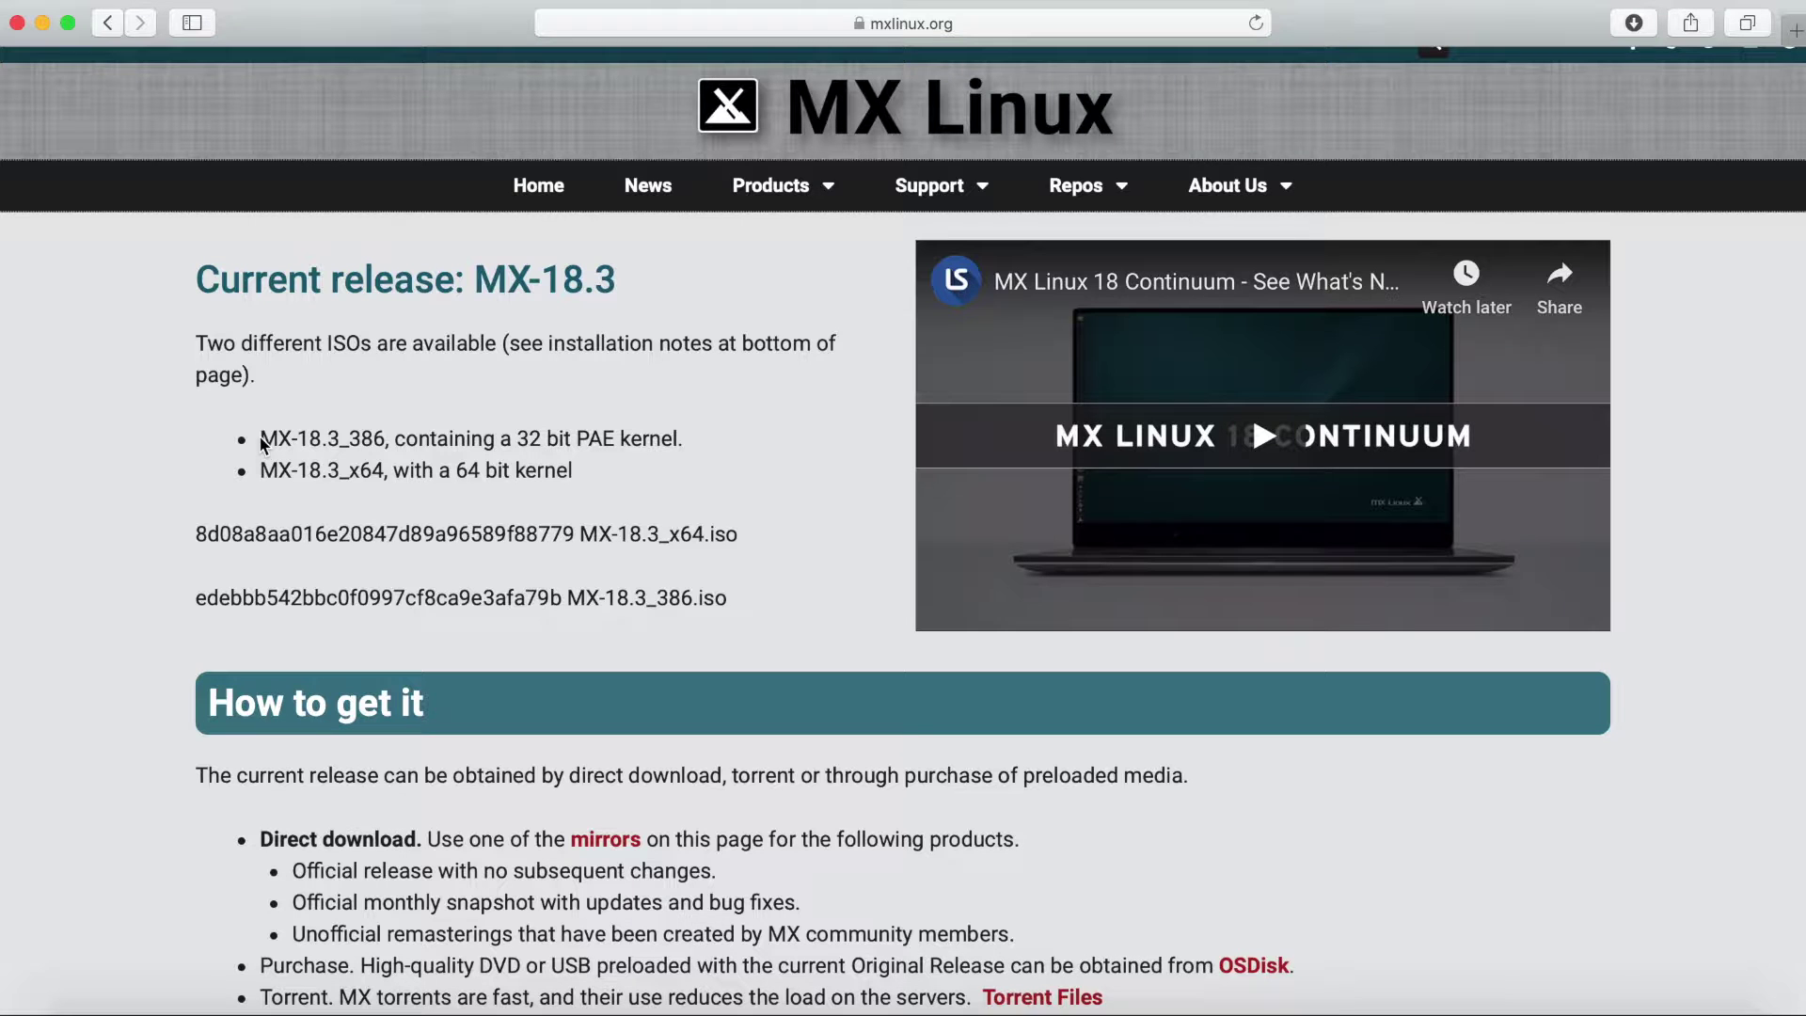
left_click_drag(348, 470, 384, 471)
left_click(374, 473)
scroll(399, 498, "down", 5)
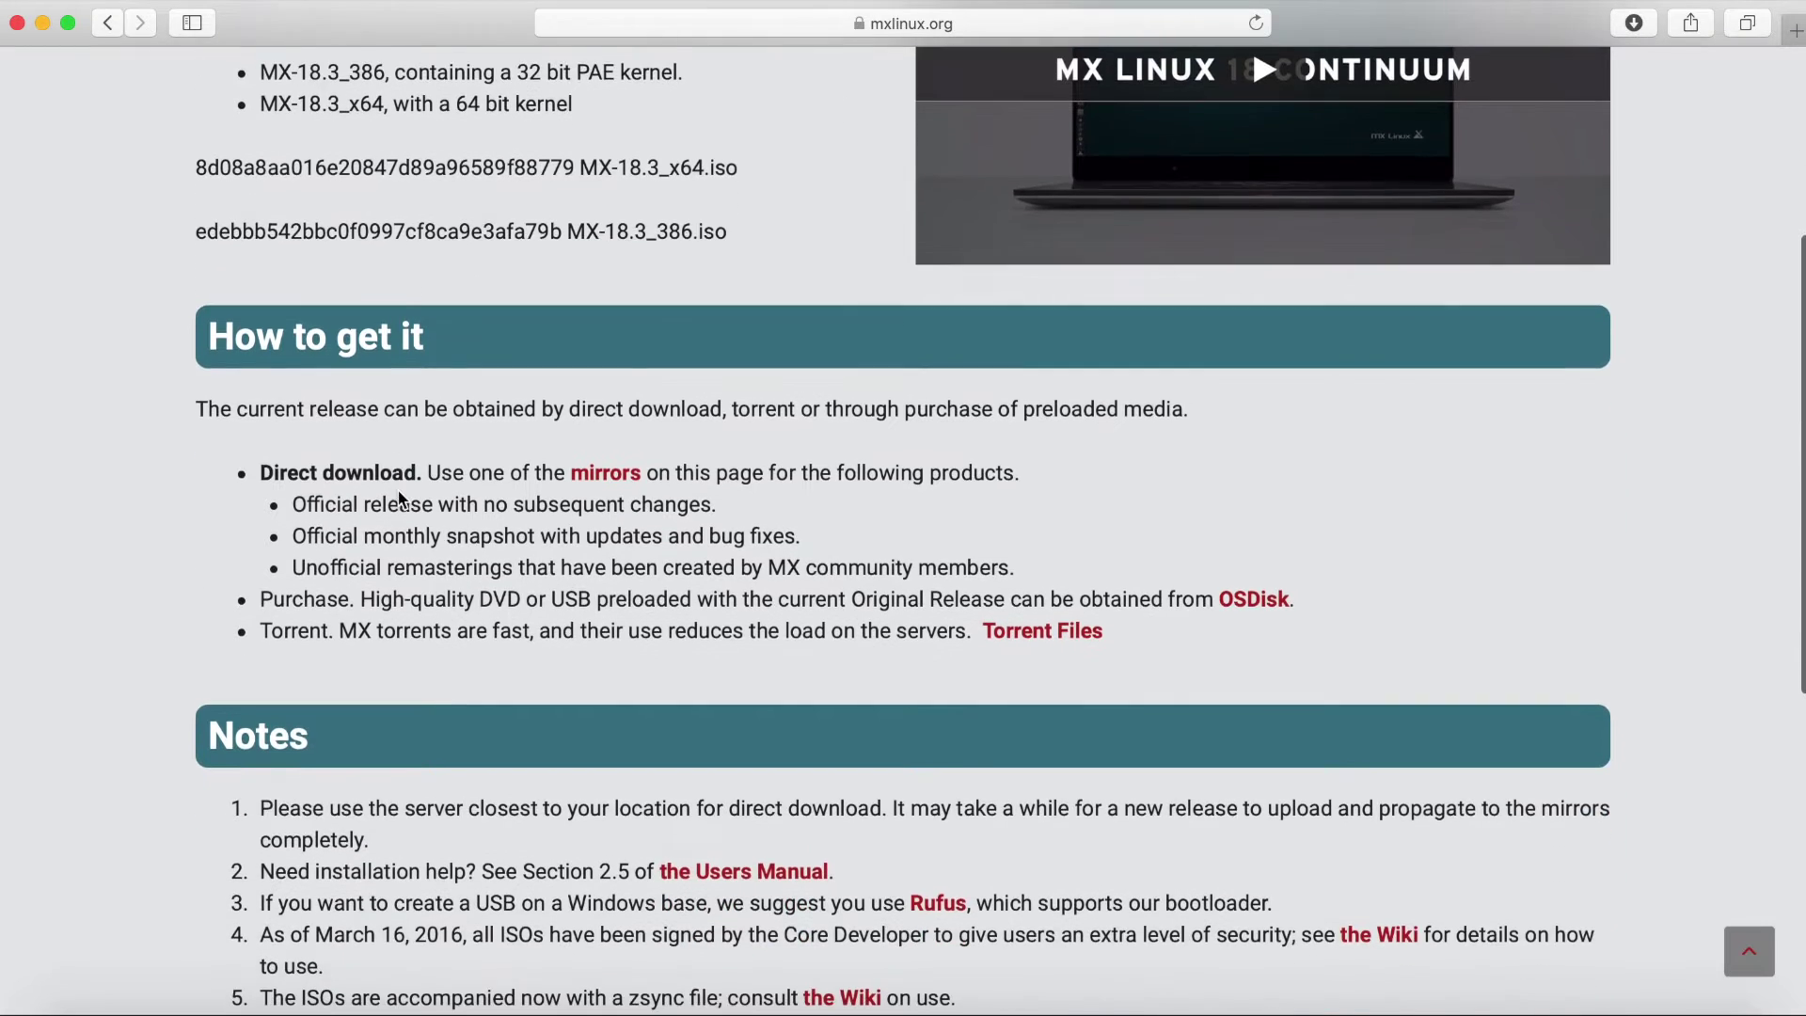
scroll(399, 498, "down", 3)
left_click(594, 295)
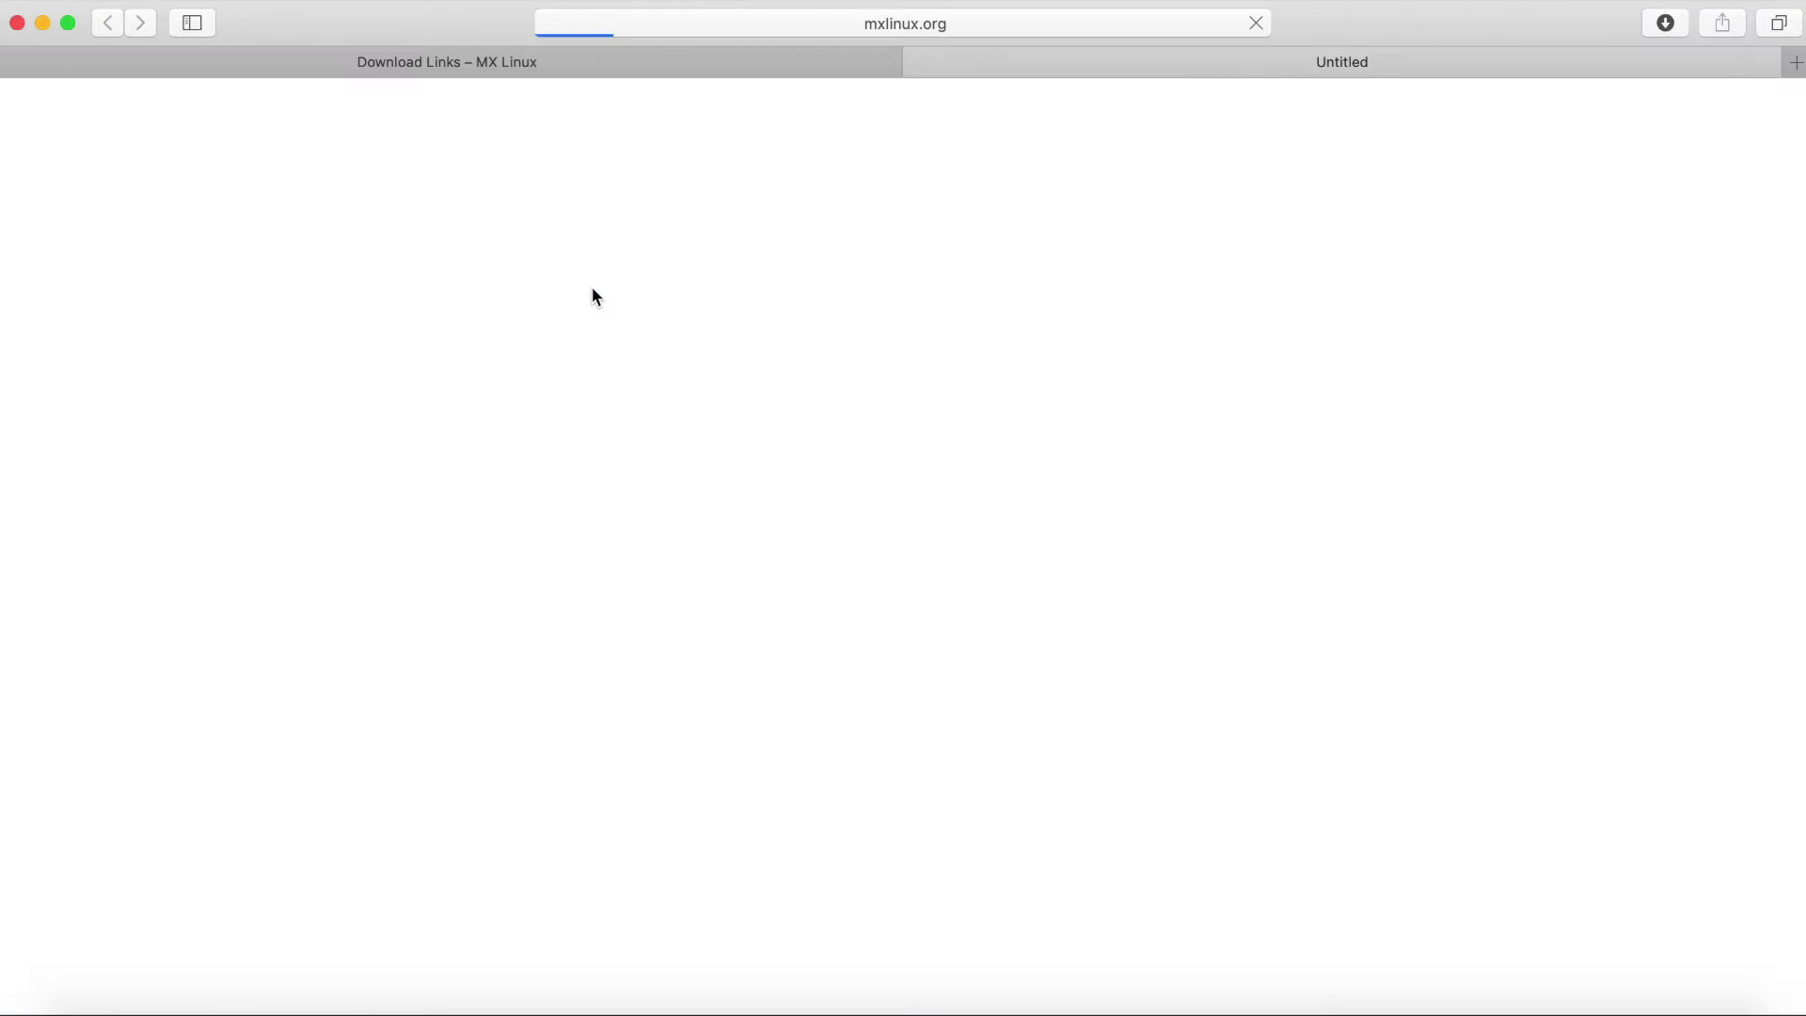
Find a suitable location in the mirror table and start its x64 ISO download
scroll(614, 417, "down", 6)
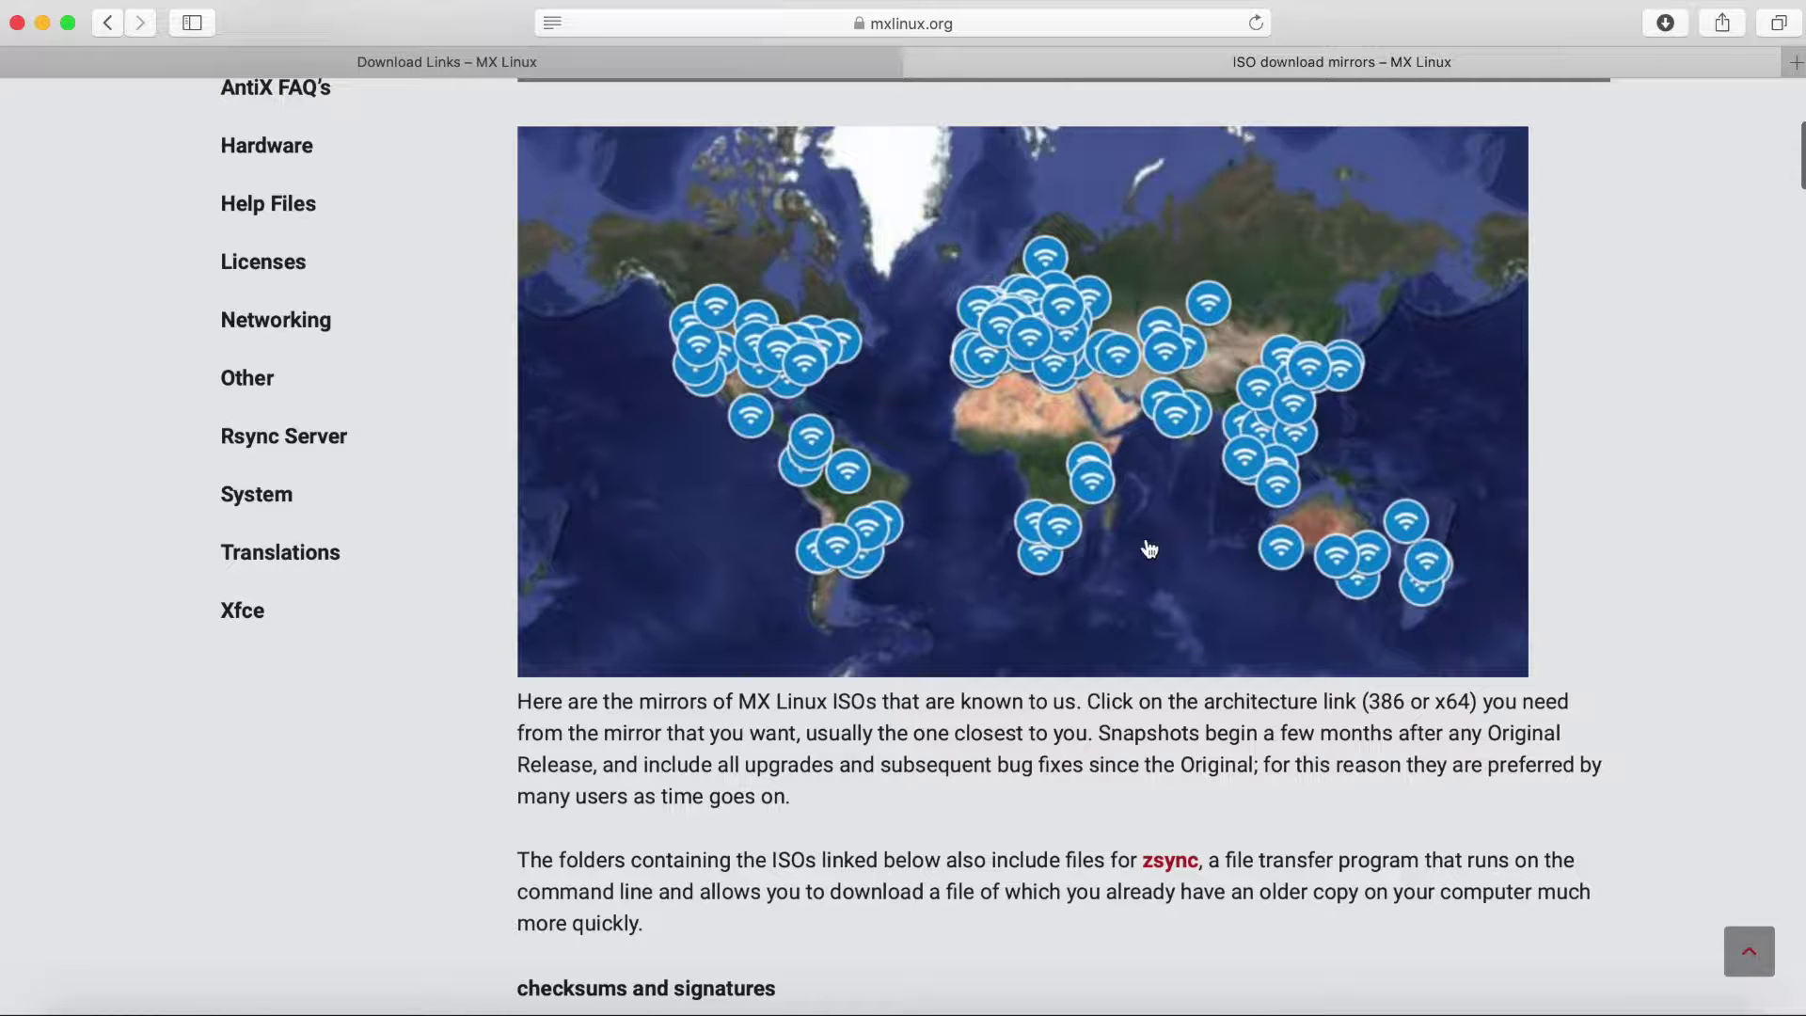
scroll(878, 681, "down", 15)
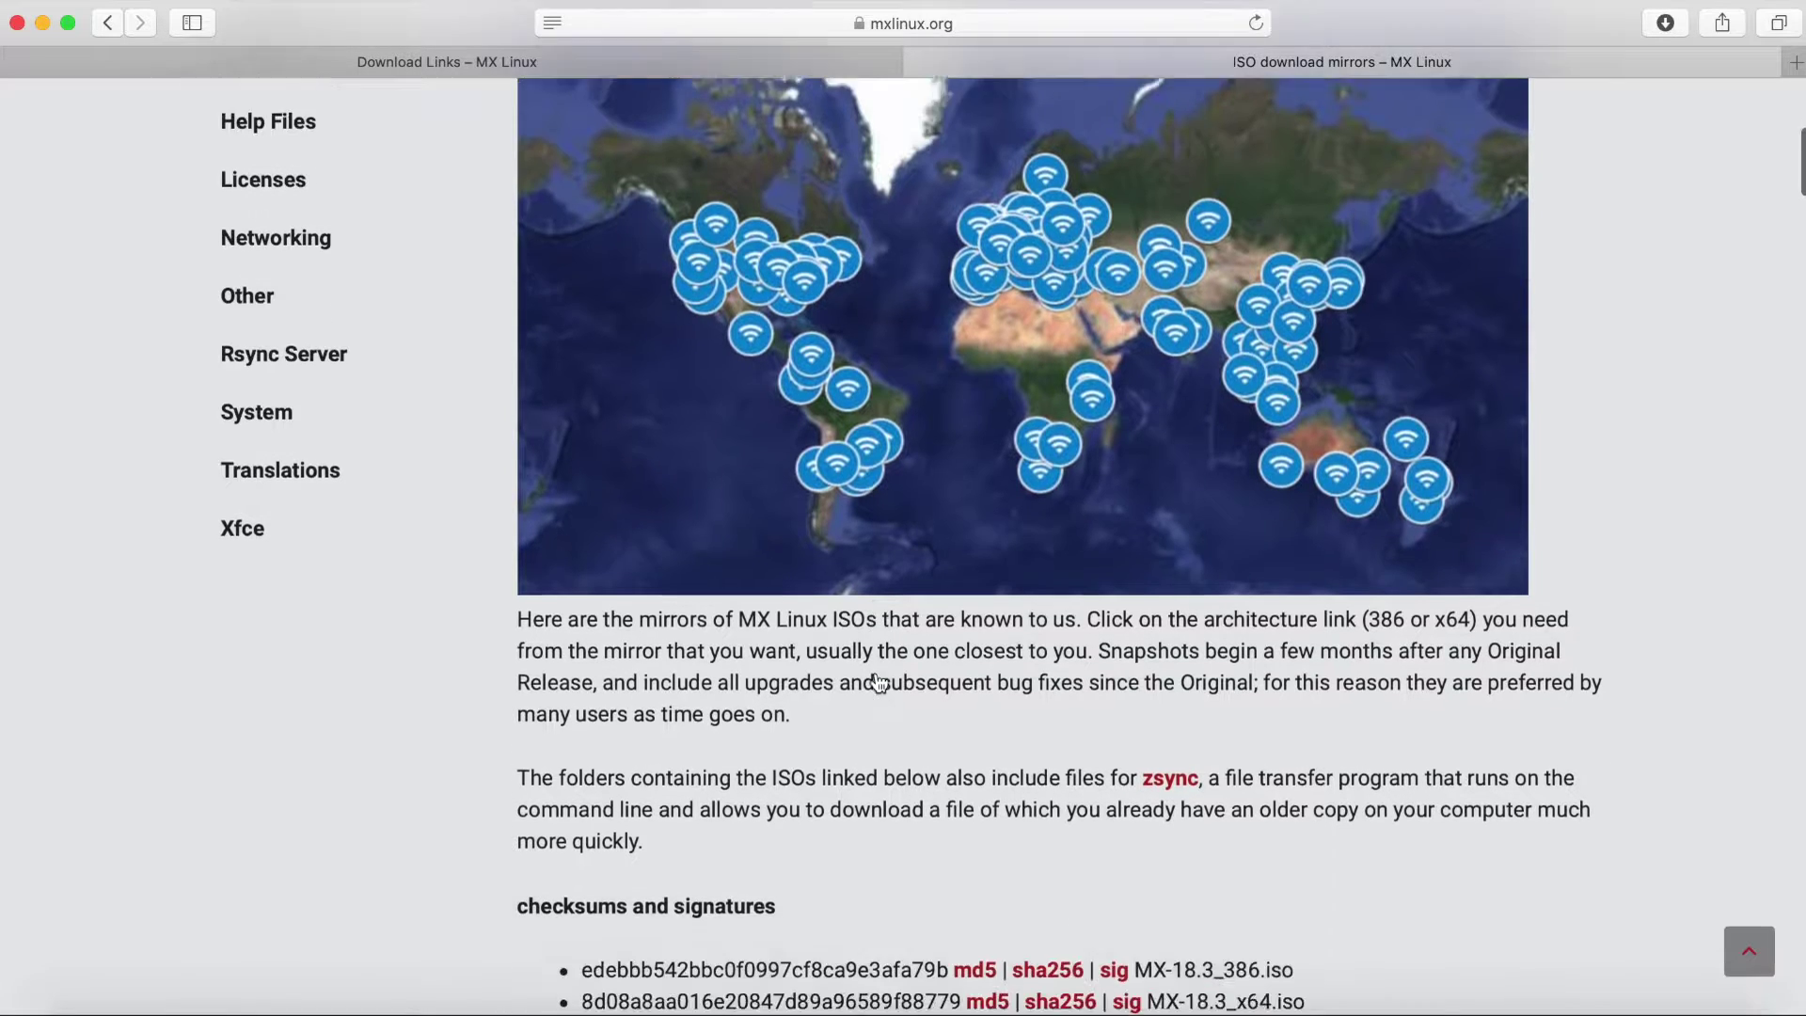
scroll(878, 681, "down", 10)
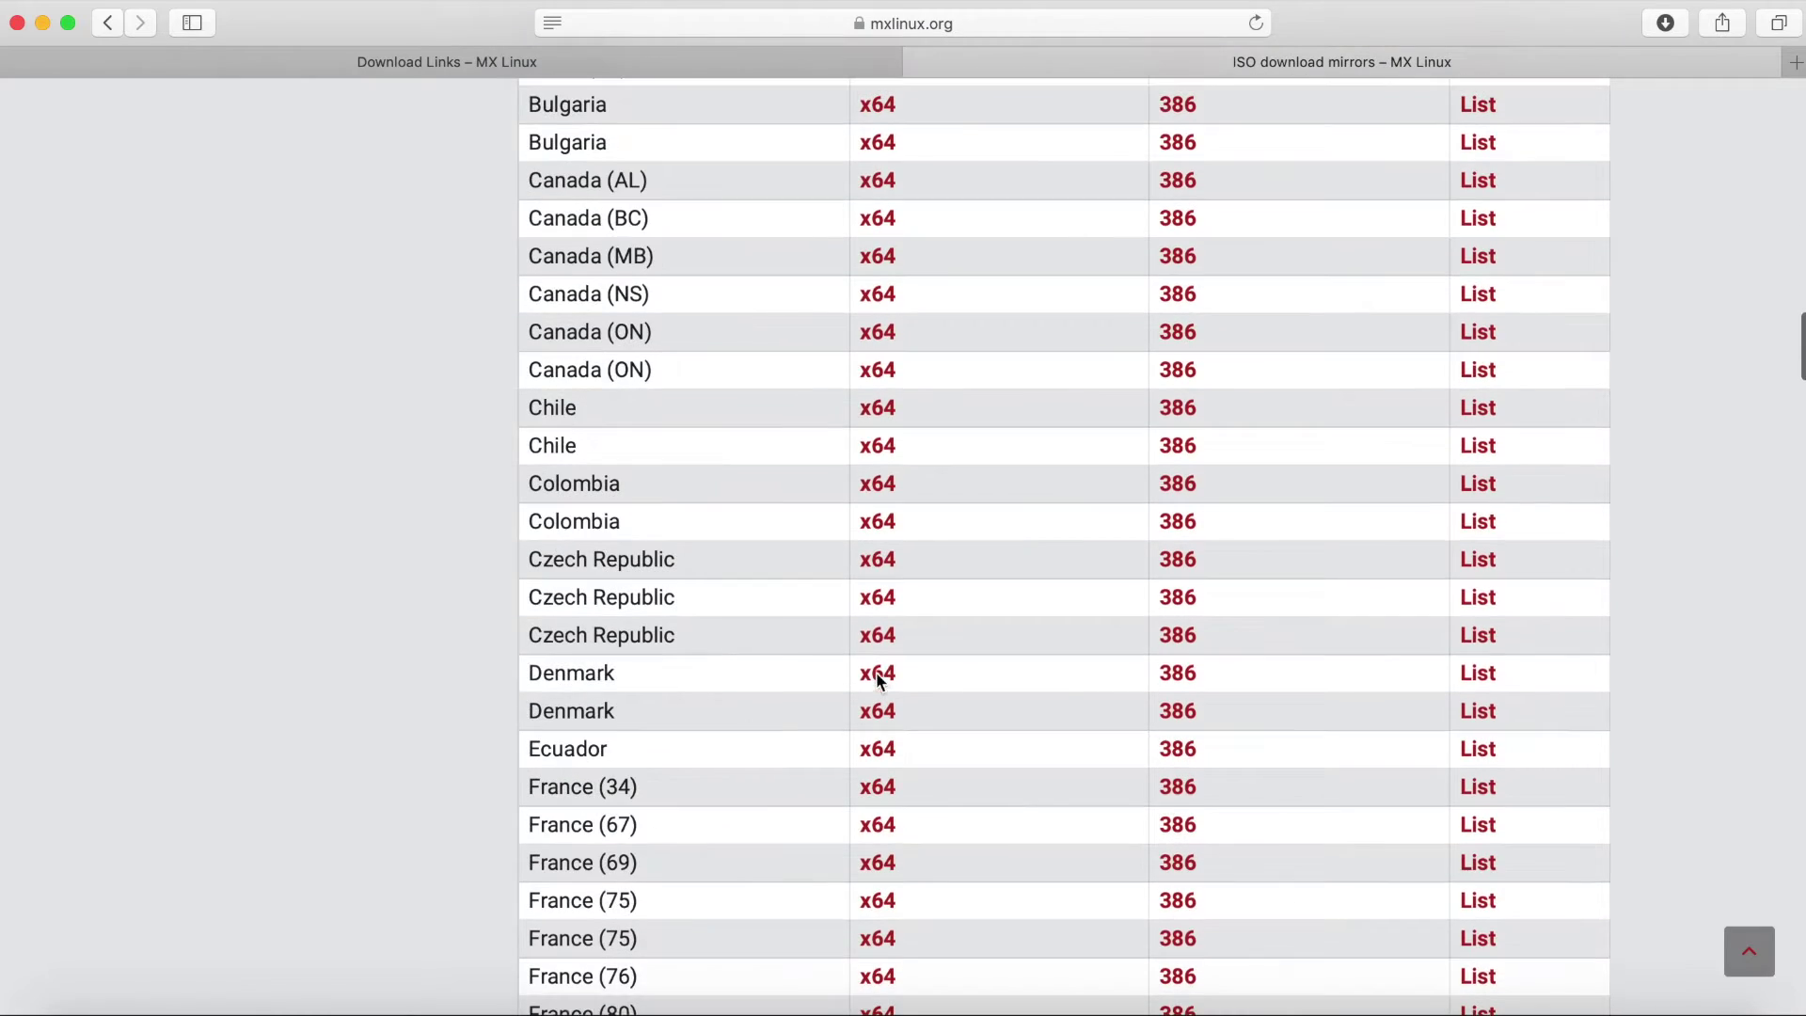
scroll(641, 746, "down", 20)
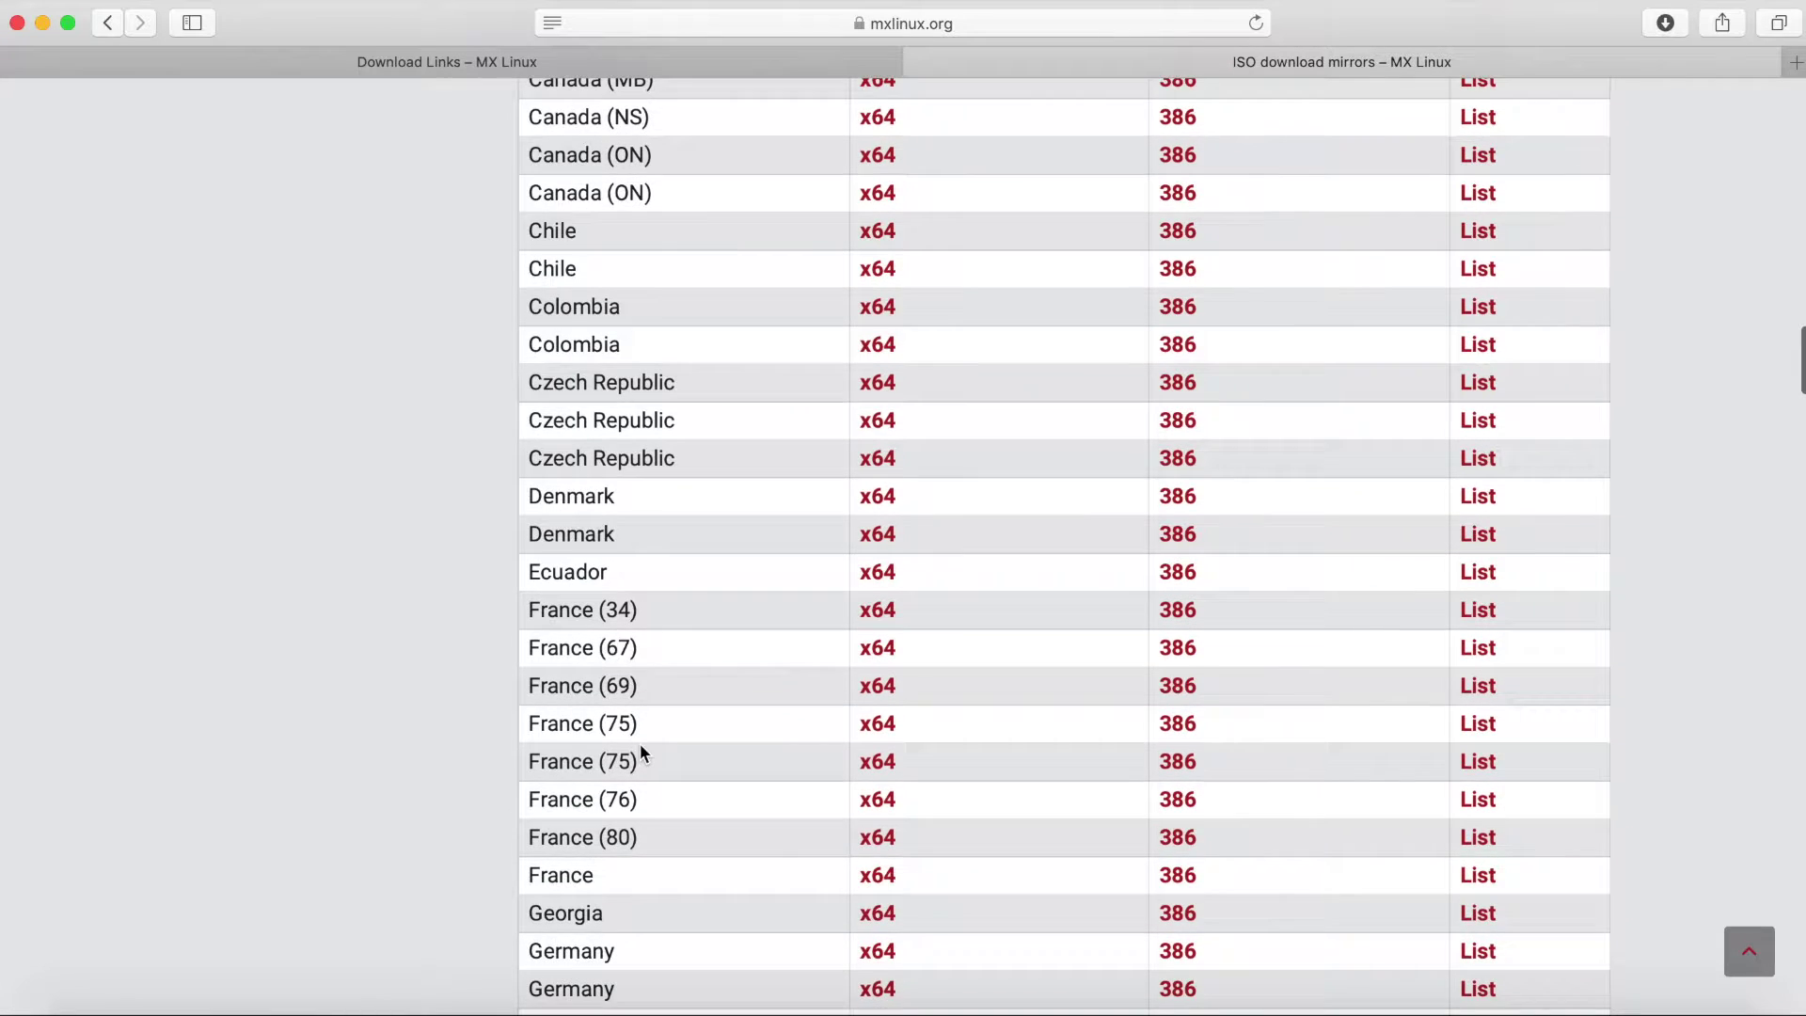
scroll(640, 746, "down", 20)
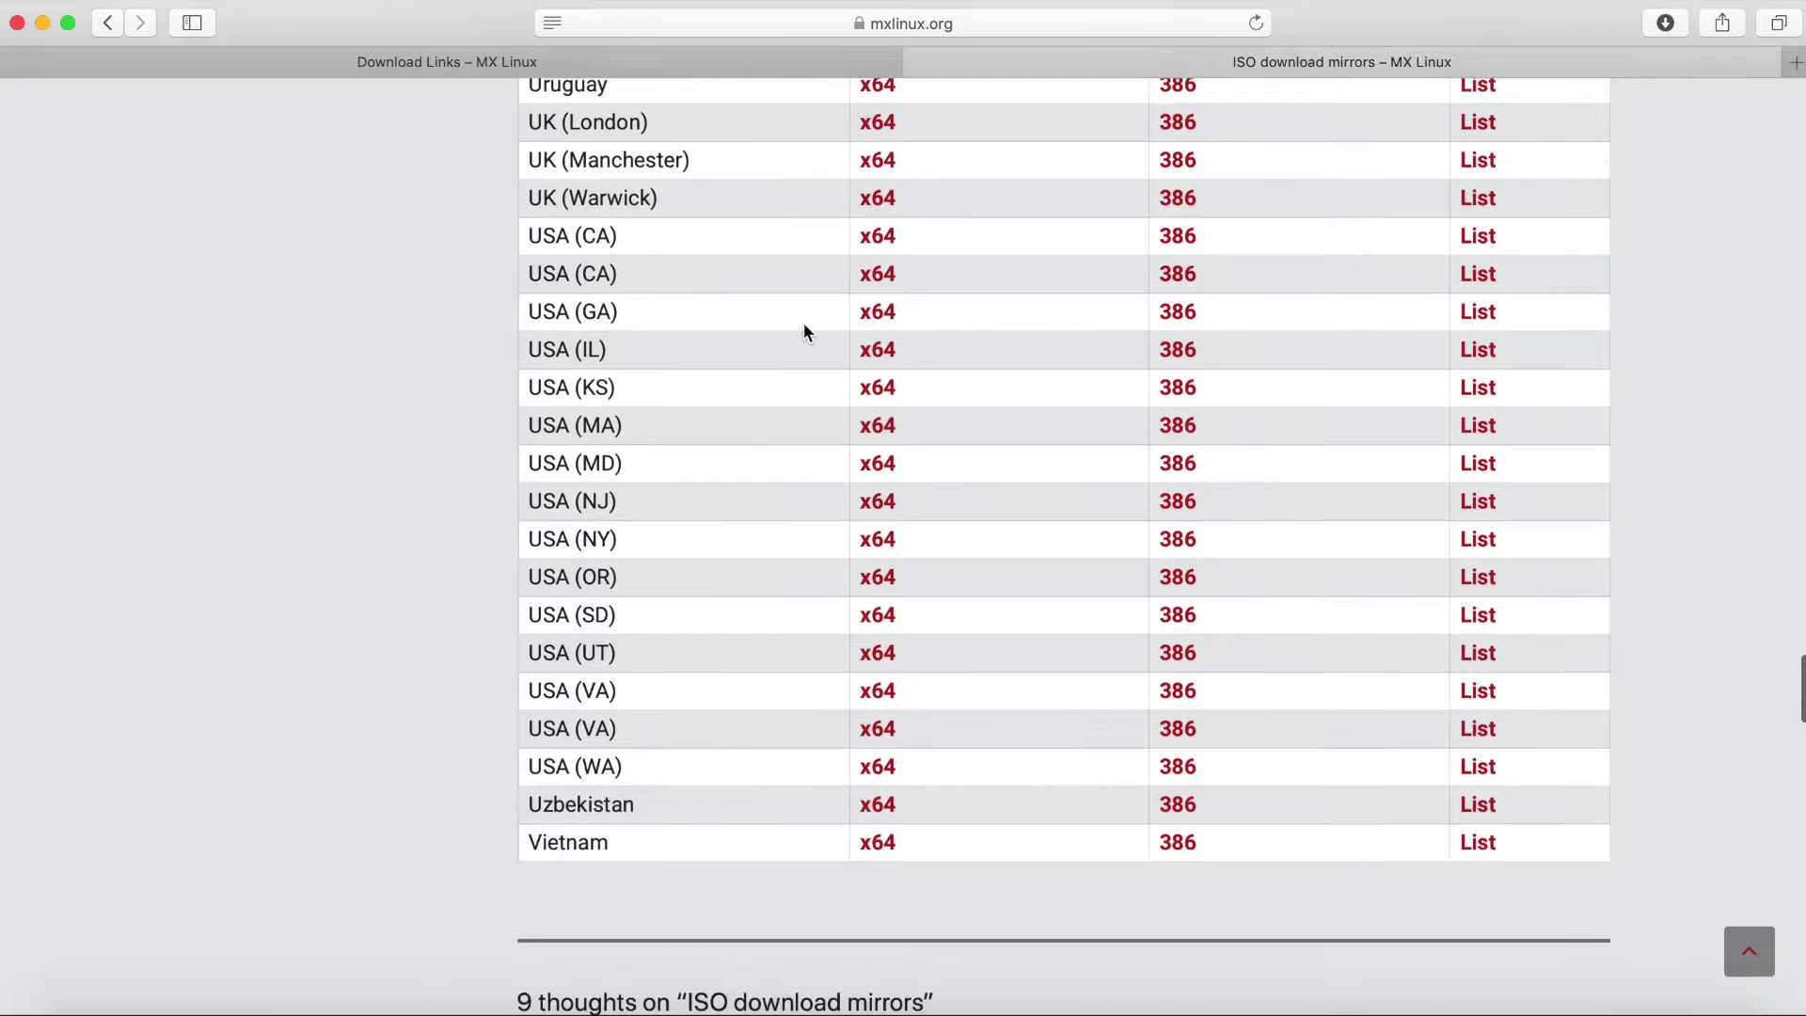
scroll(804, 324, "up", 2)
left_click(881, 312)
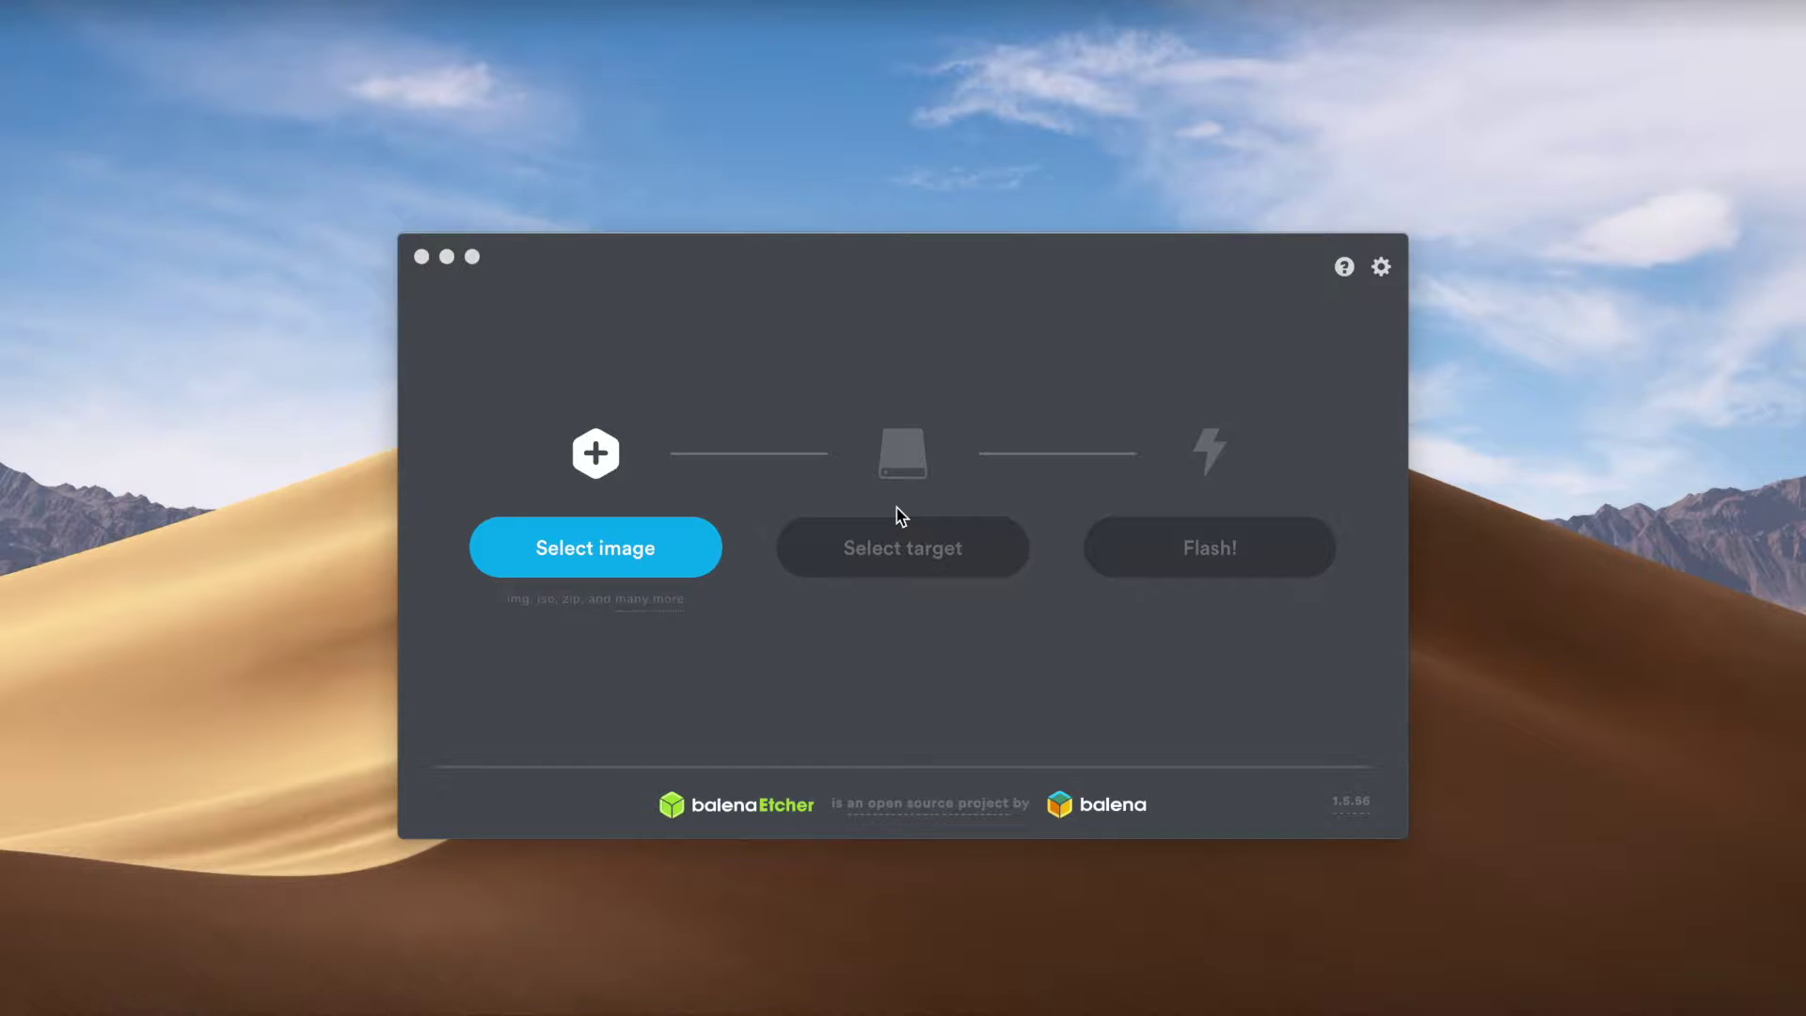
In balenaEtcher, load MX-18.3_x64.iso from the Downloads folder as the image to flash
left_click(649, 553)
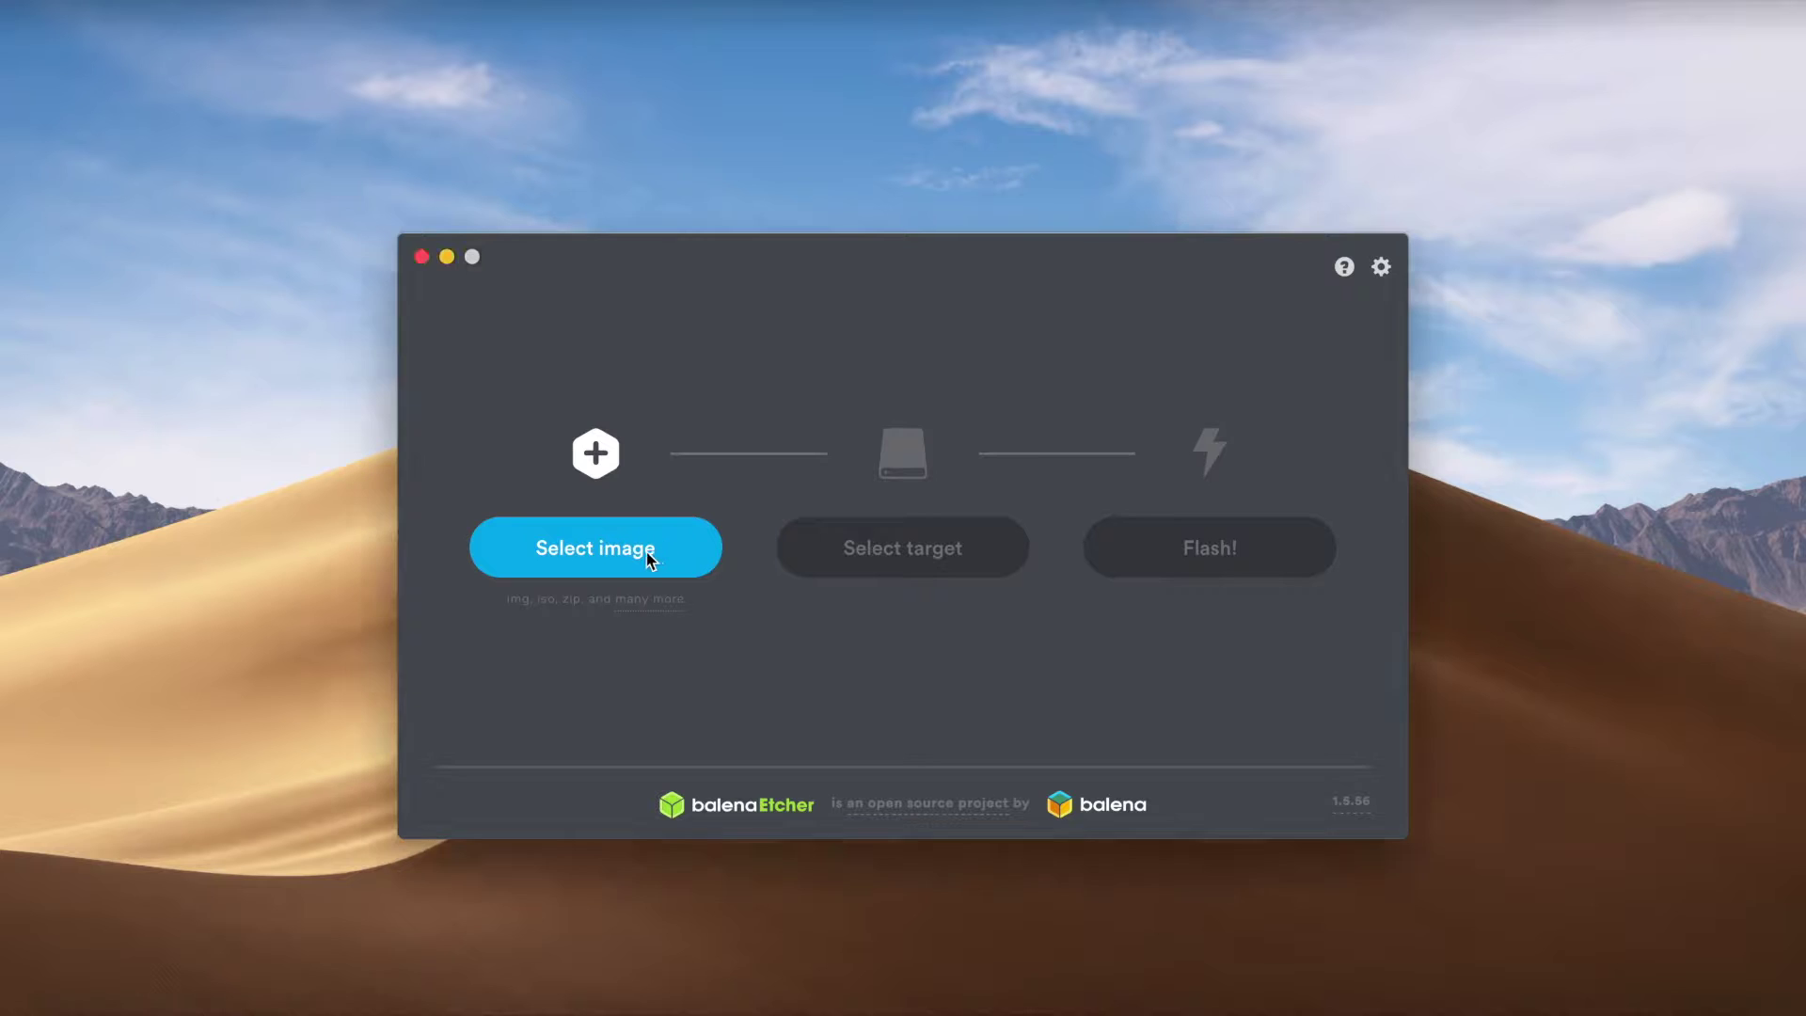
left_click(570, 549)
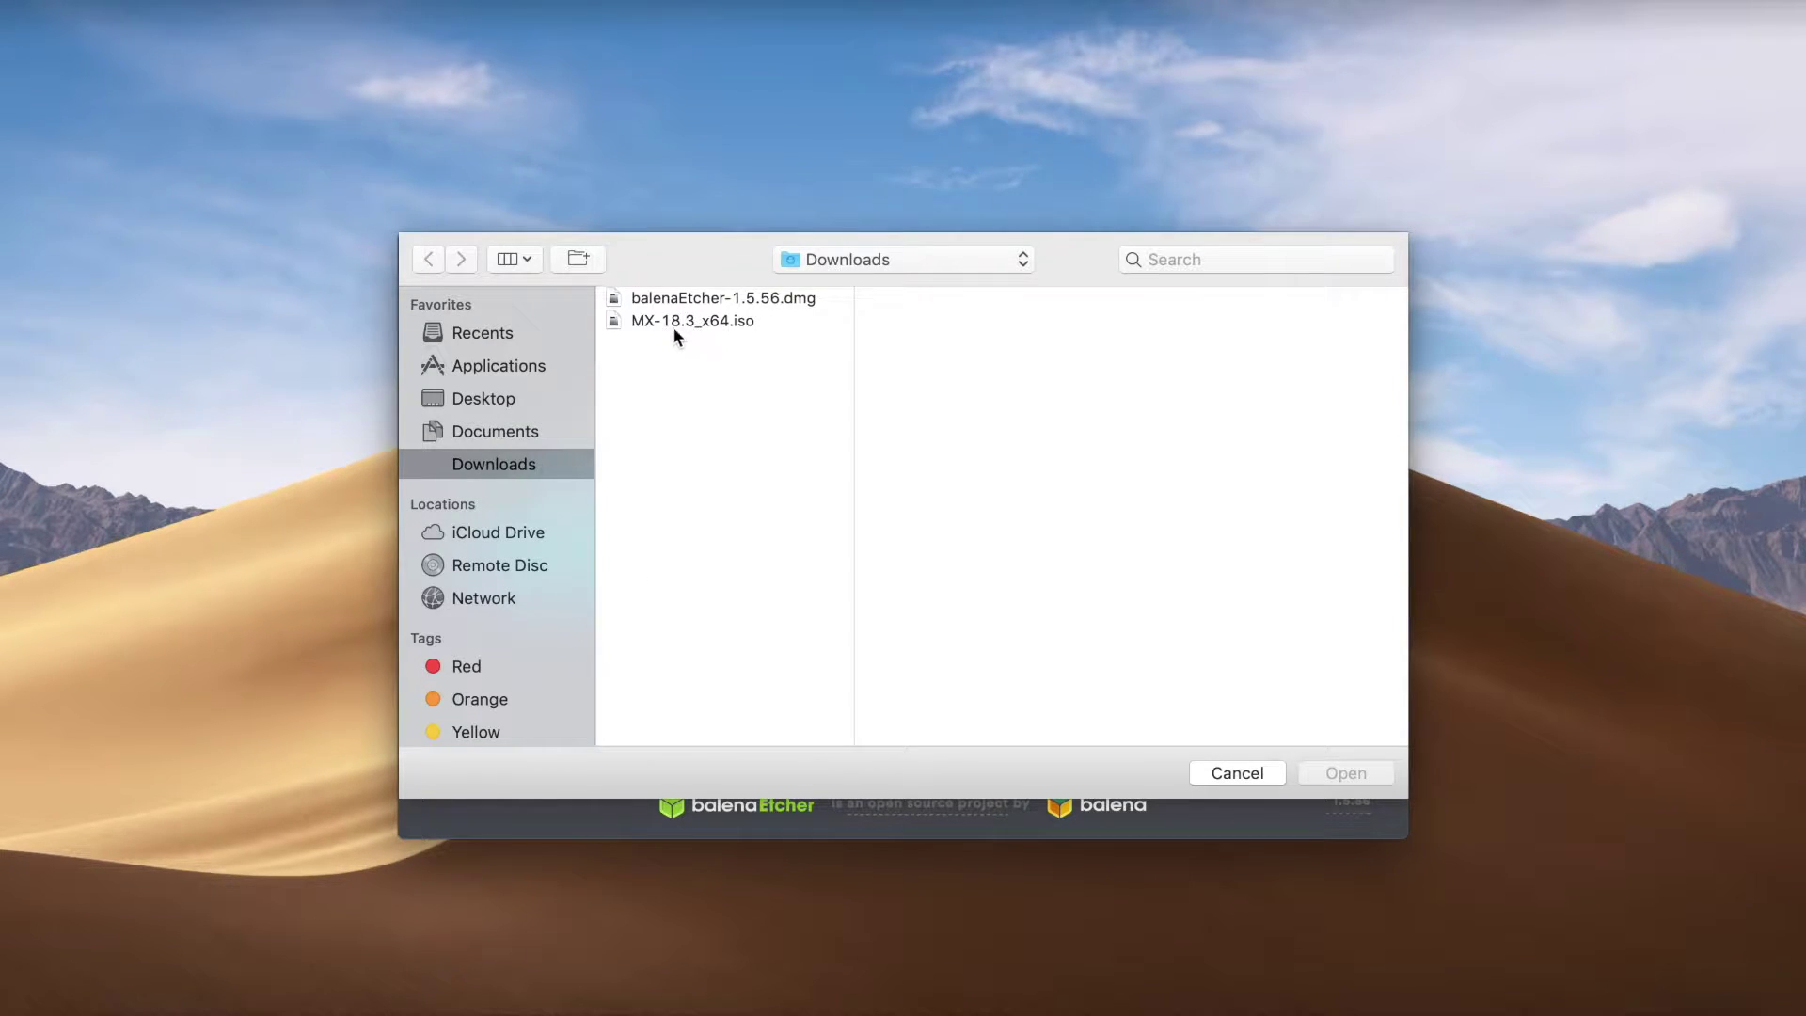
left_click(705, 321)
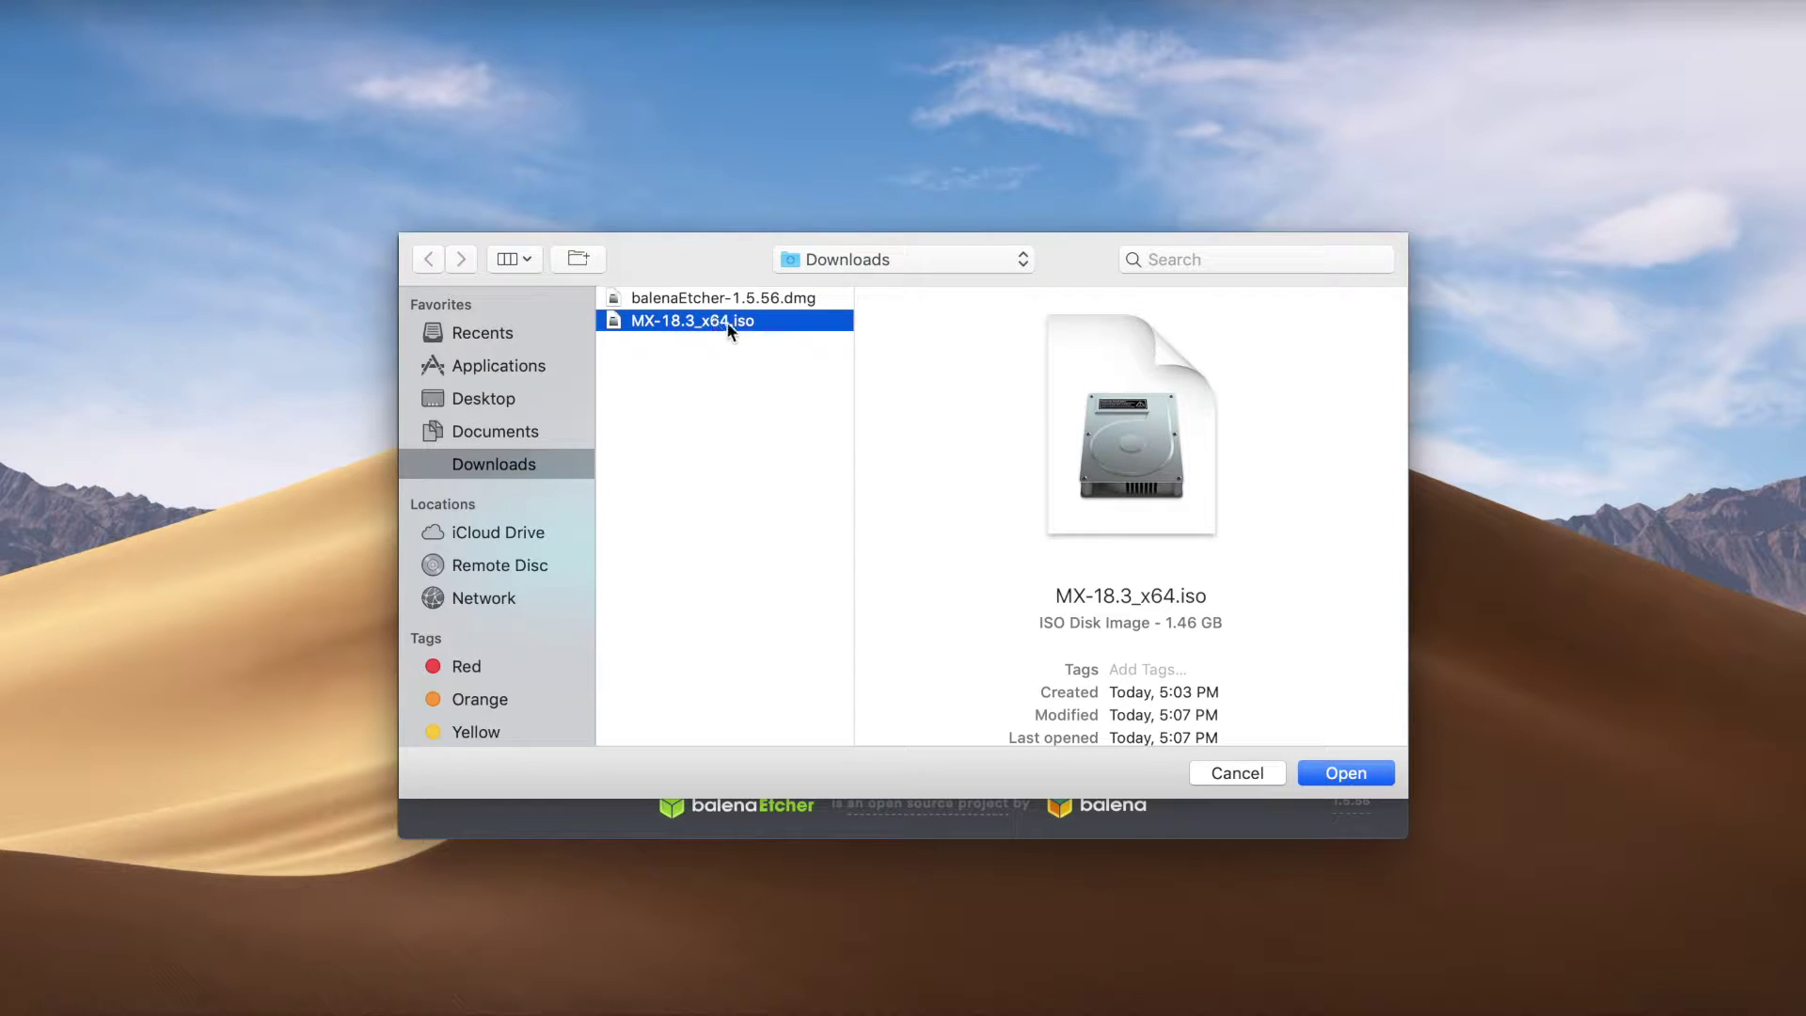
left_click(1343, 775)
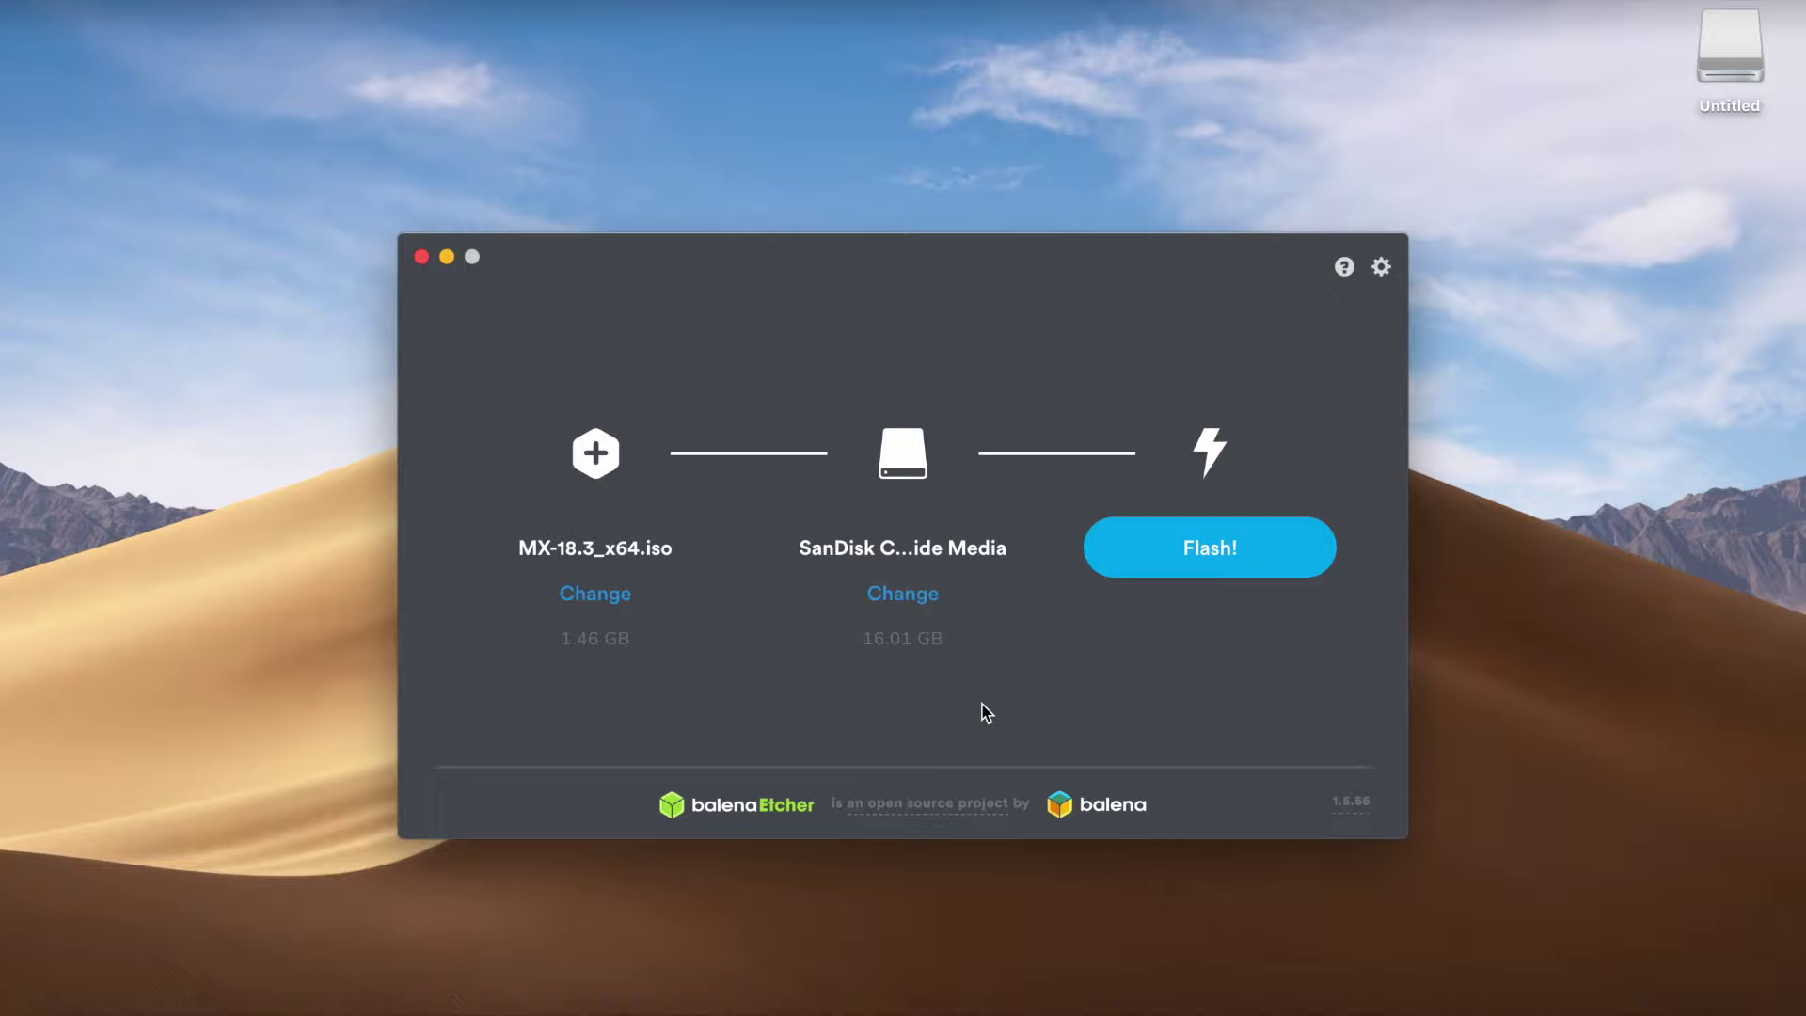
Flash the image to the SanDisk USB drive and authorize the change with the account password
left_click(1213, 568)
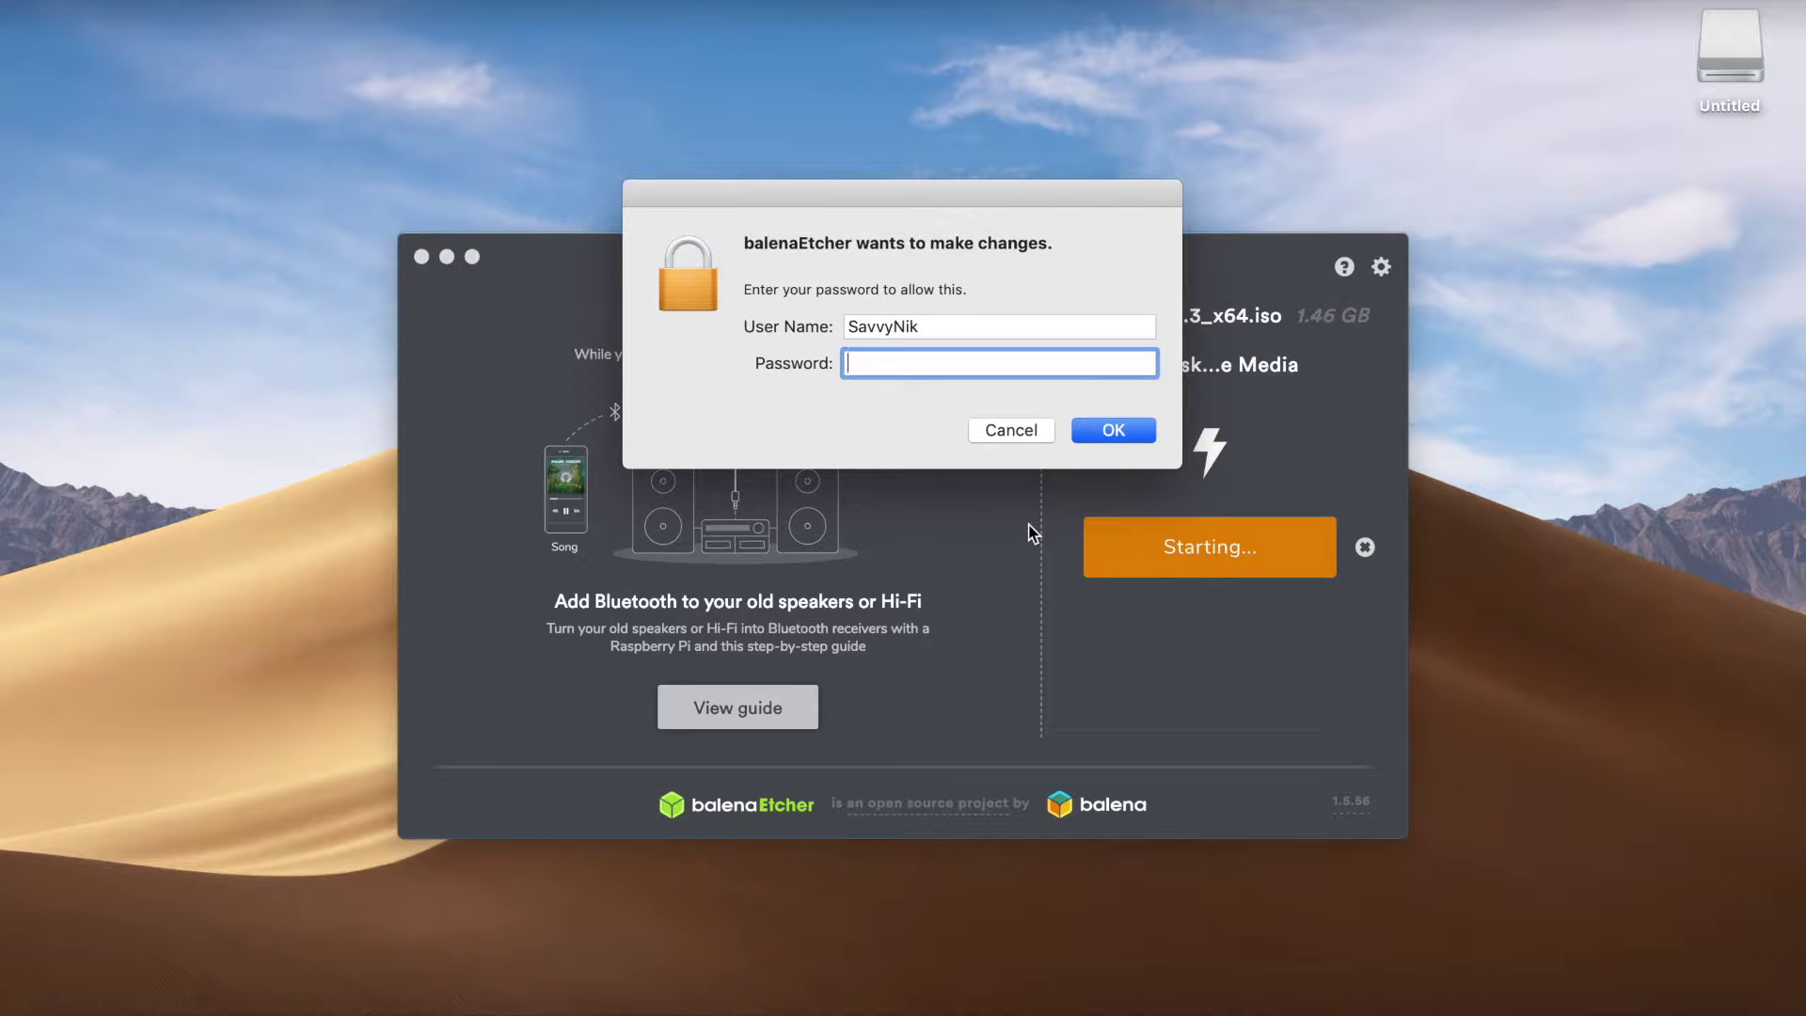
type("********")
key("Return")
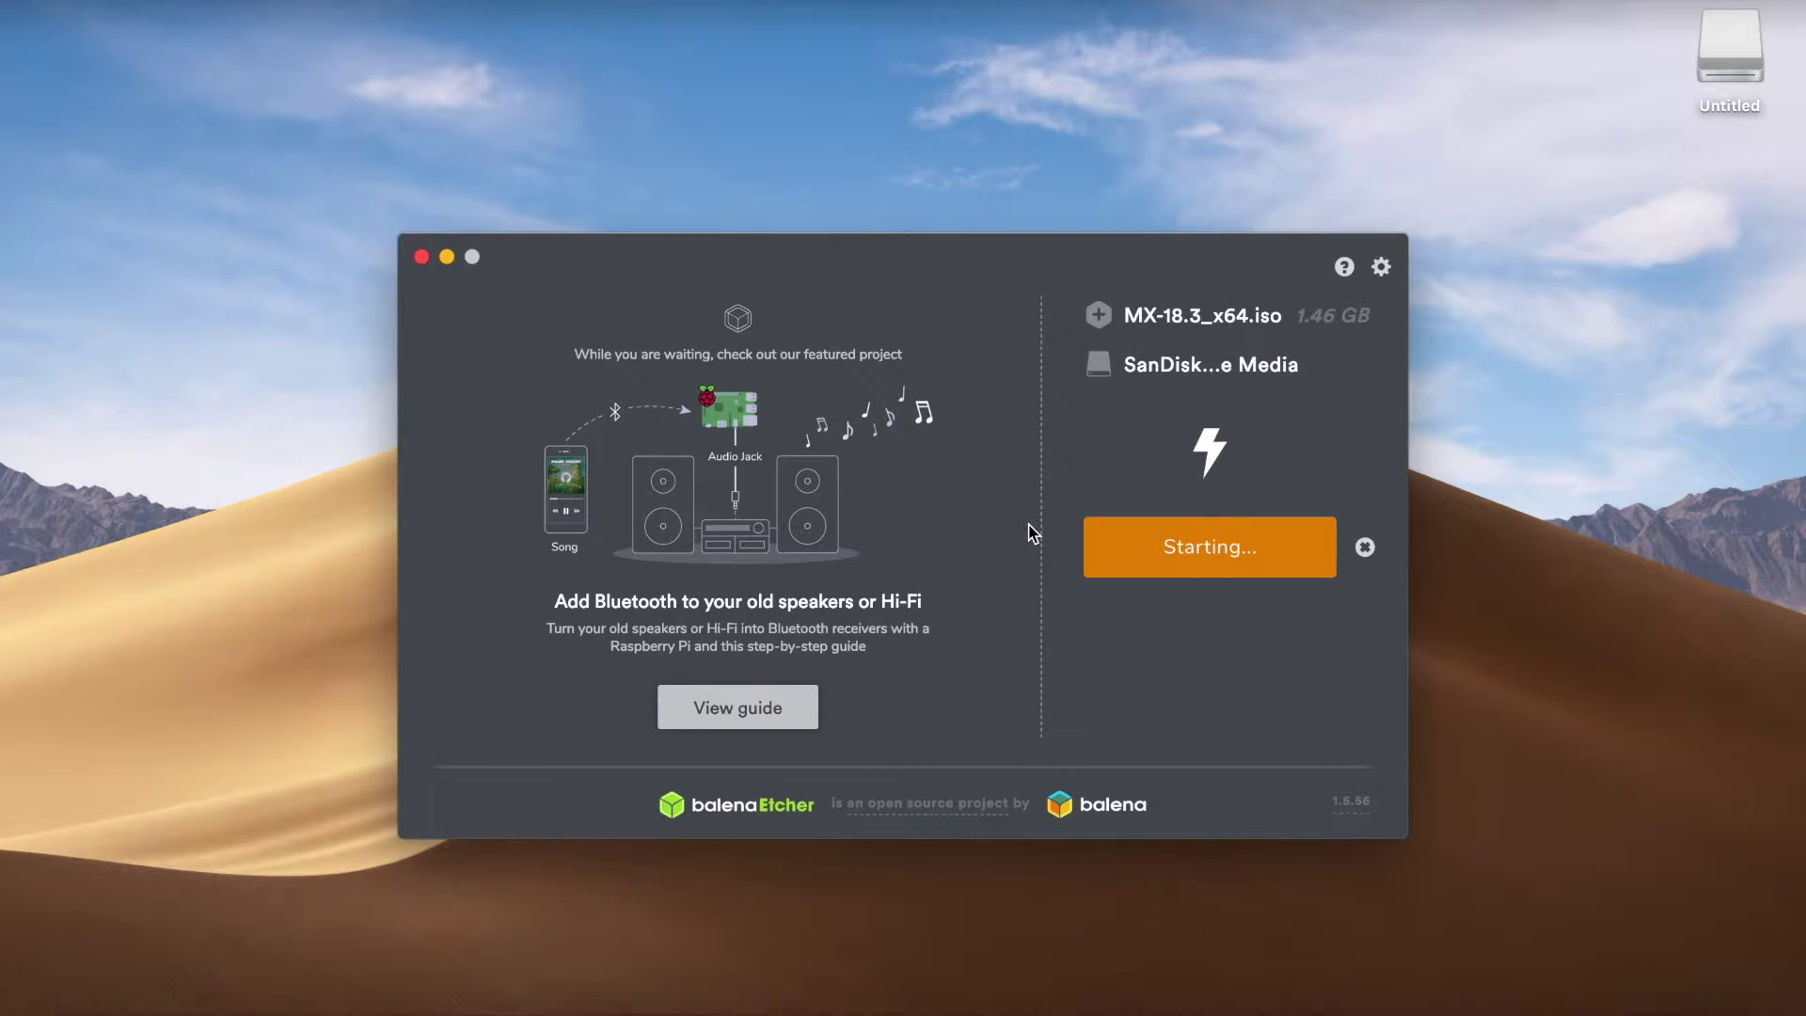
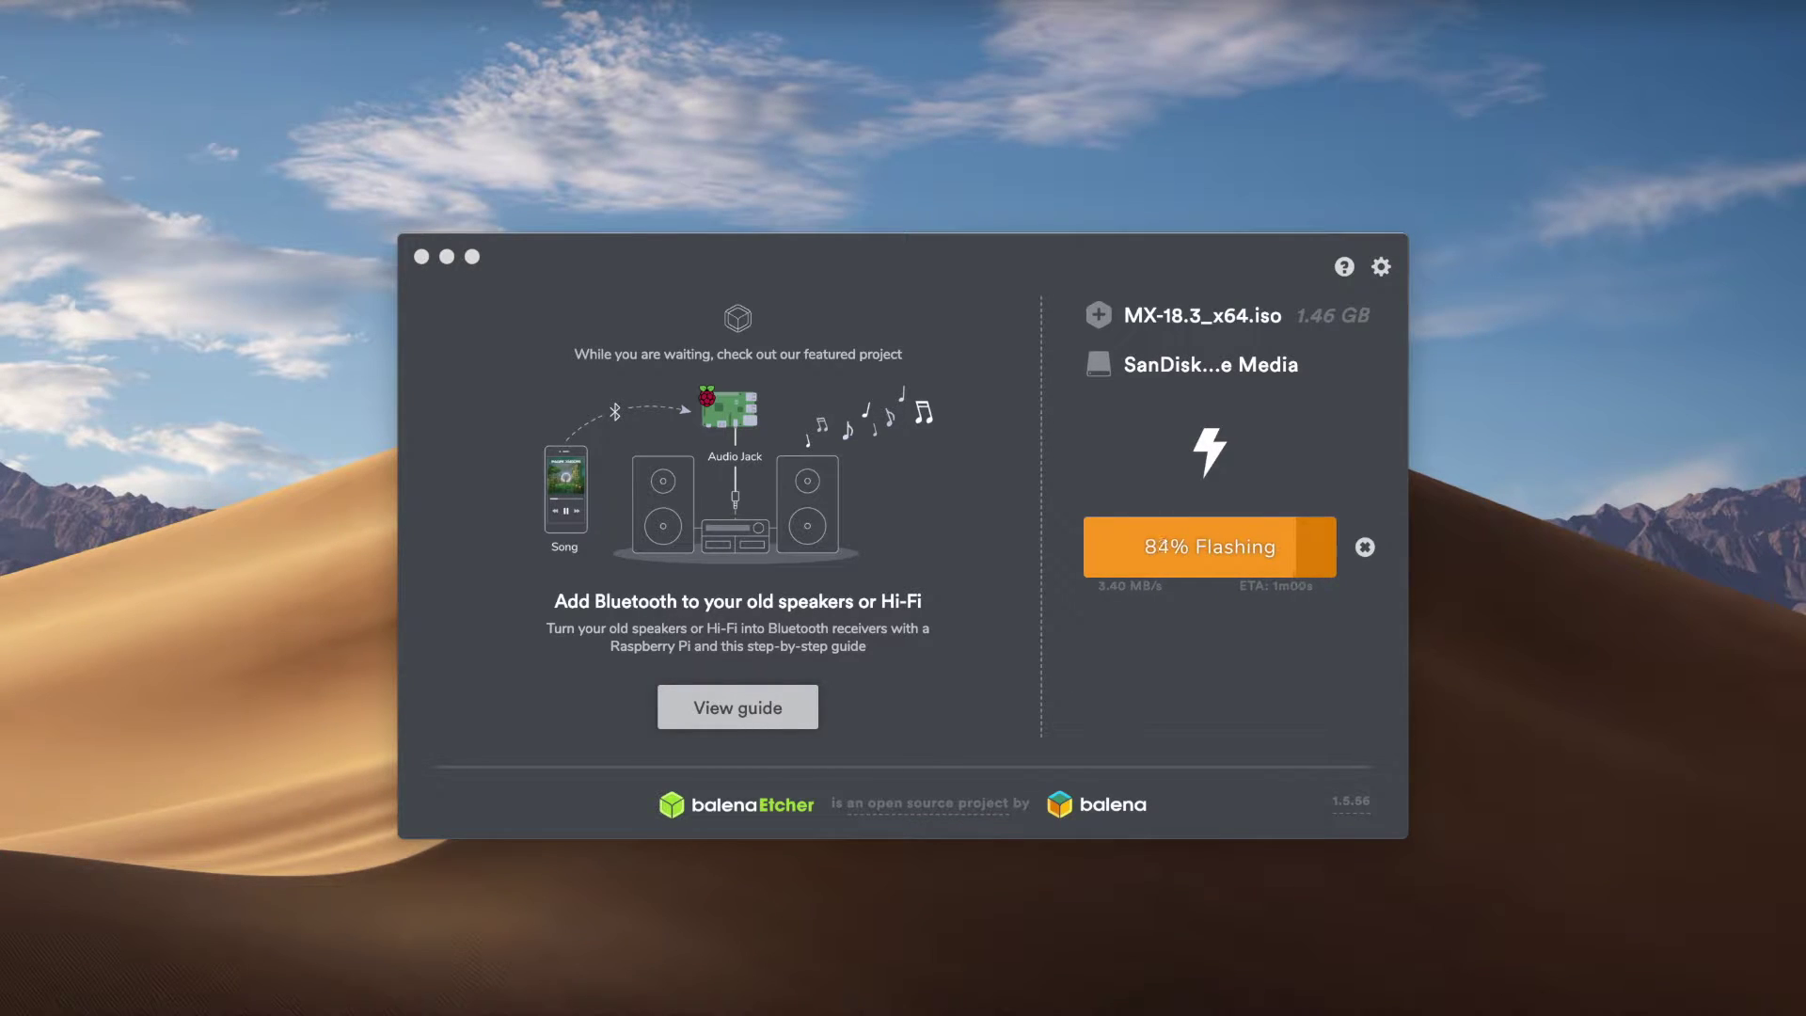
left_click(1254, 445)
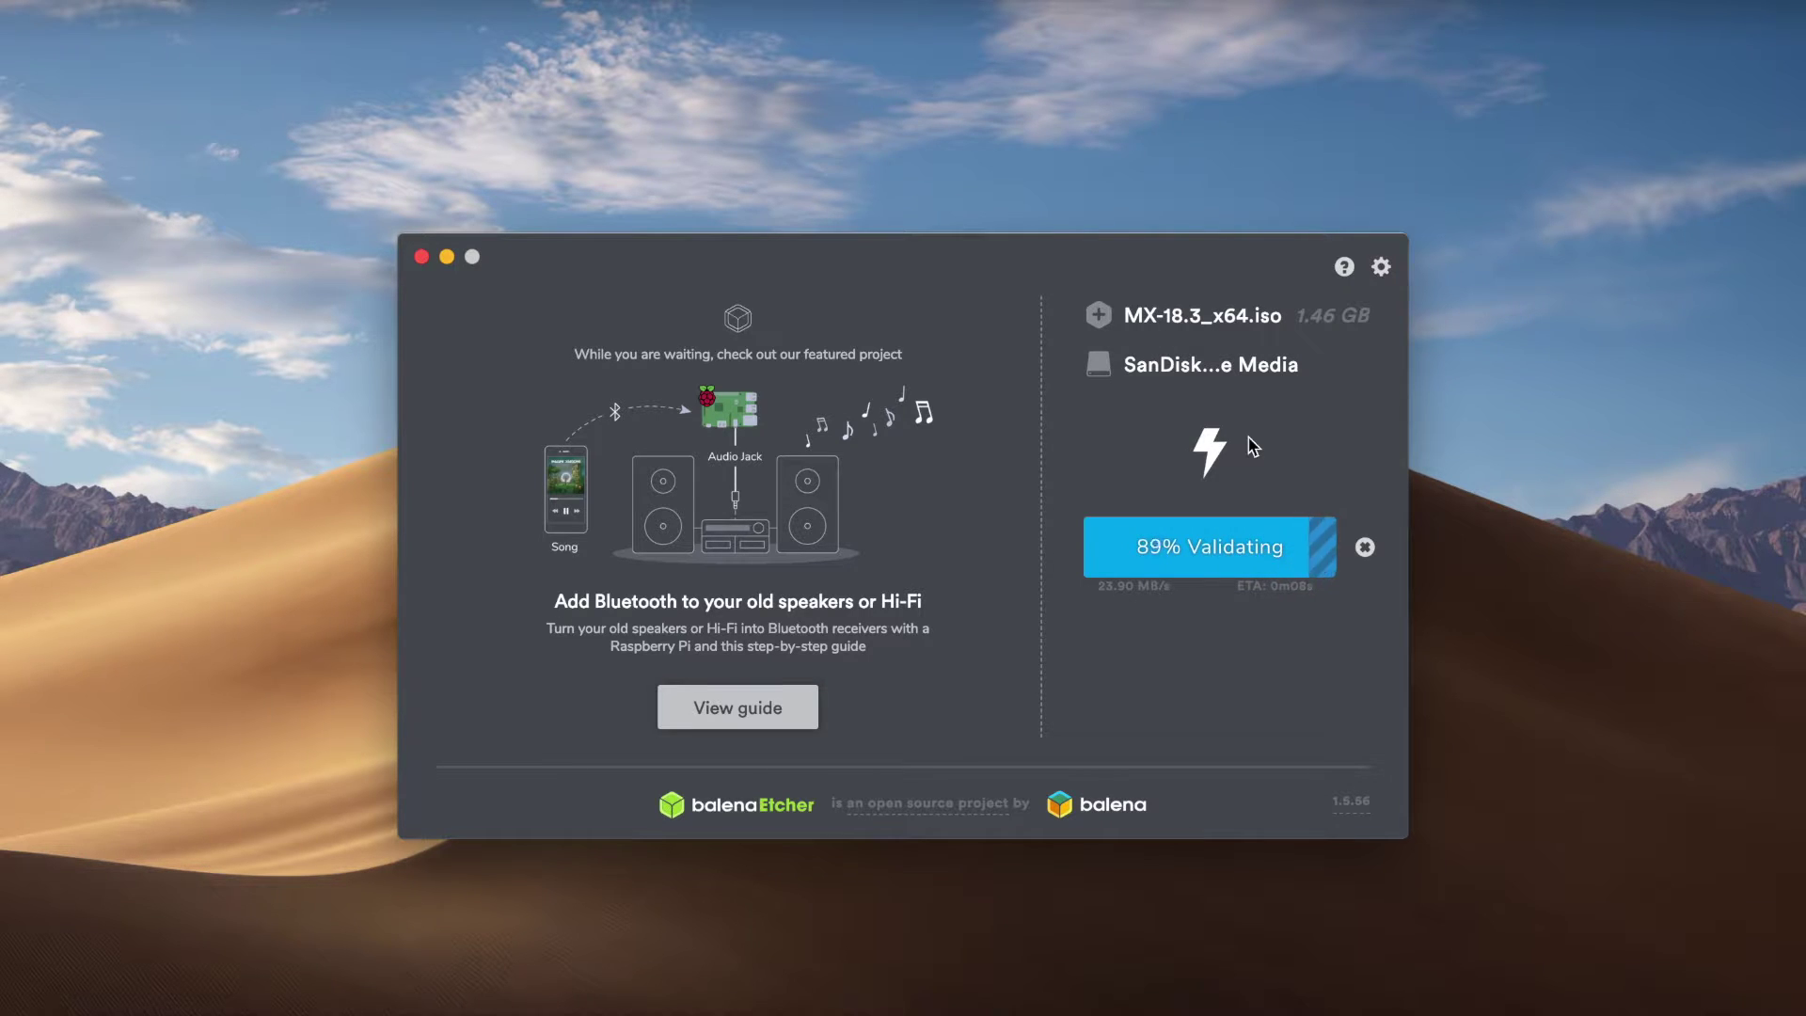
left_click(1106, 365)
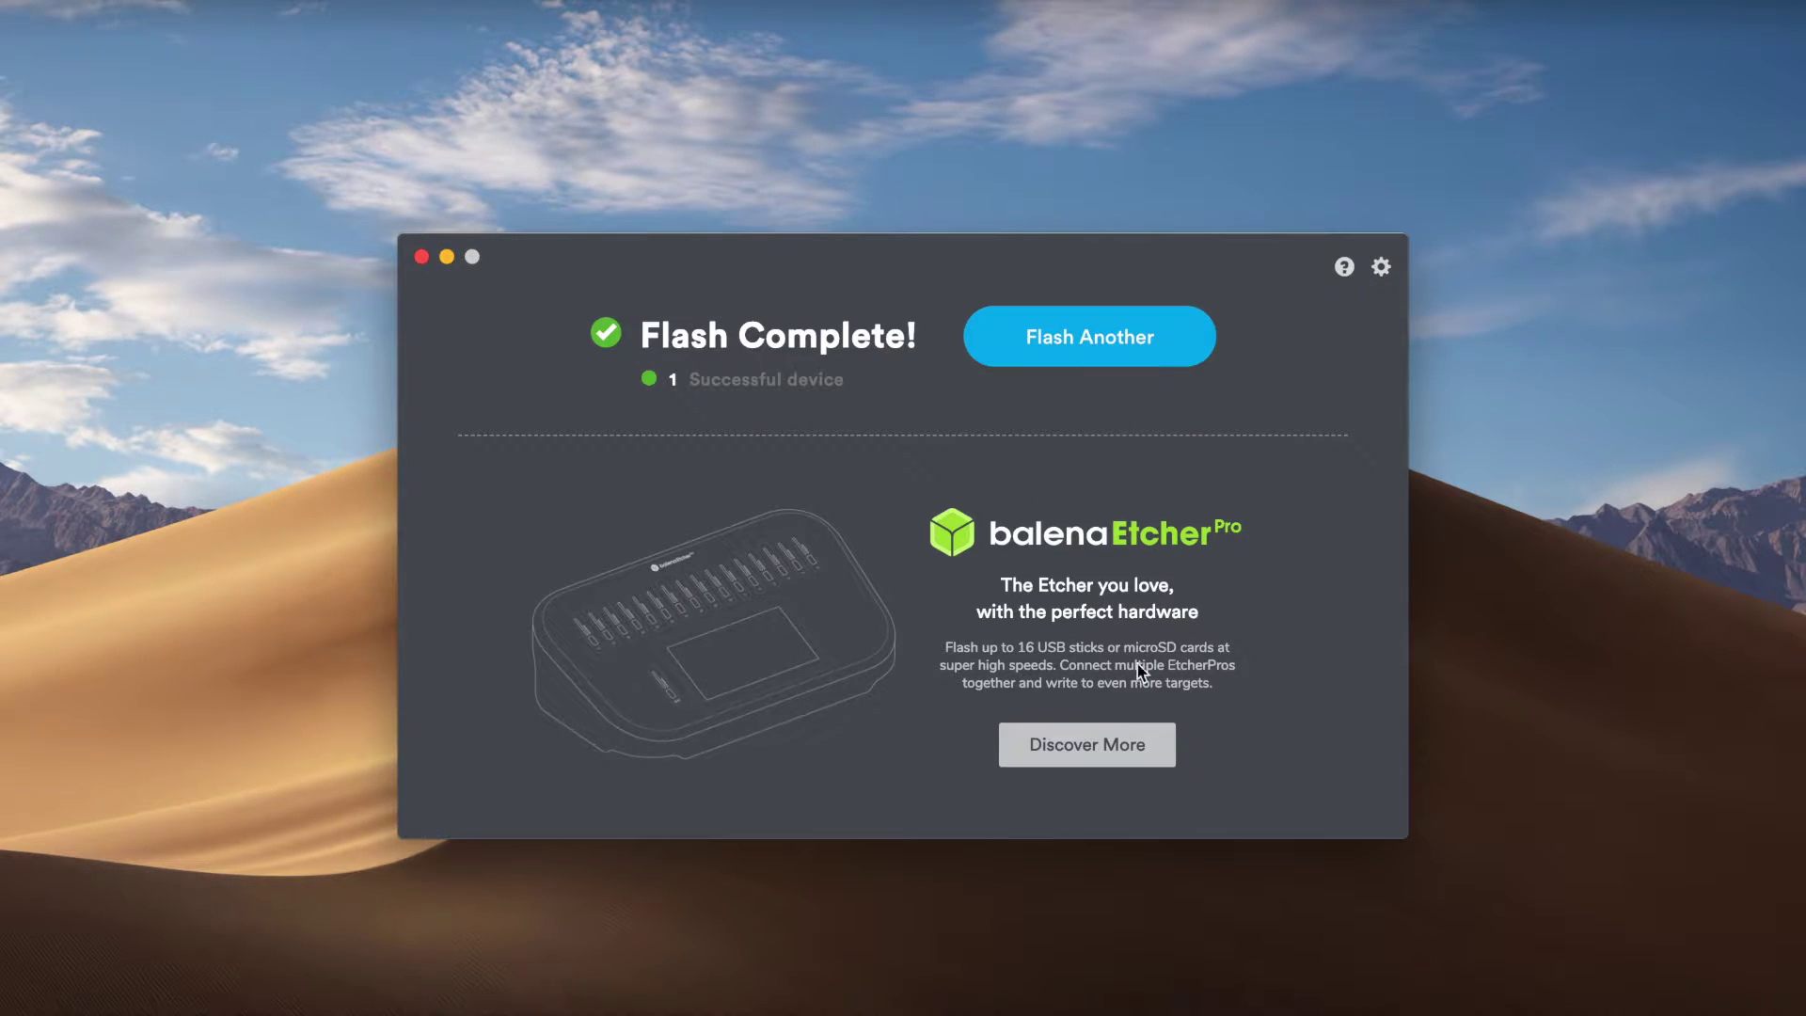
right_click(1783, 729)
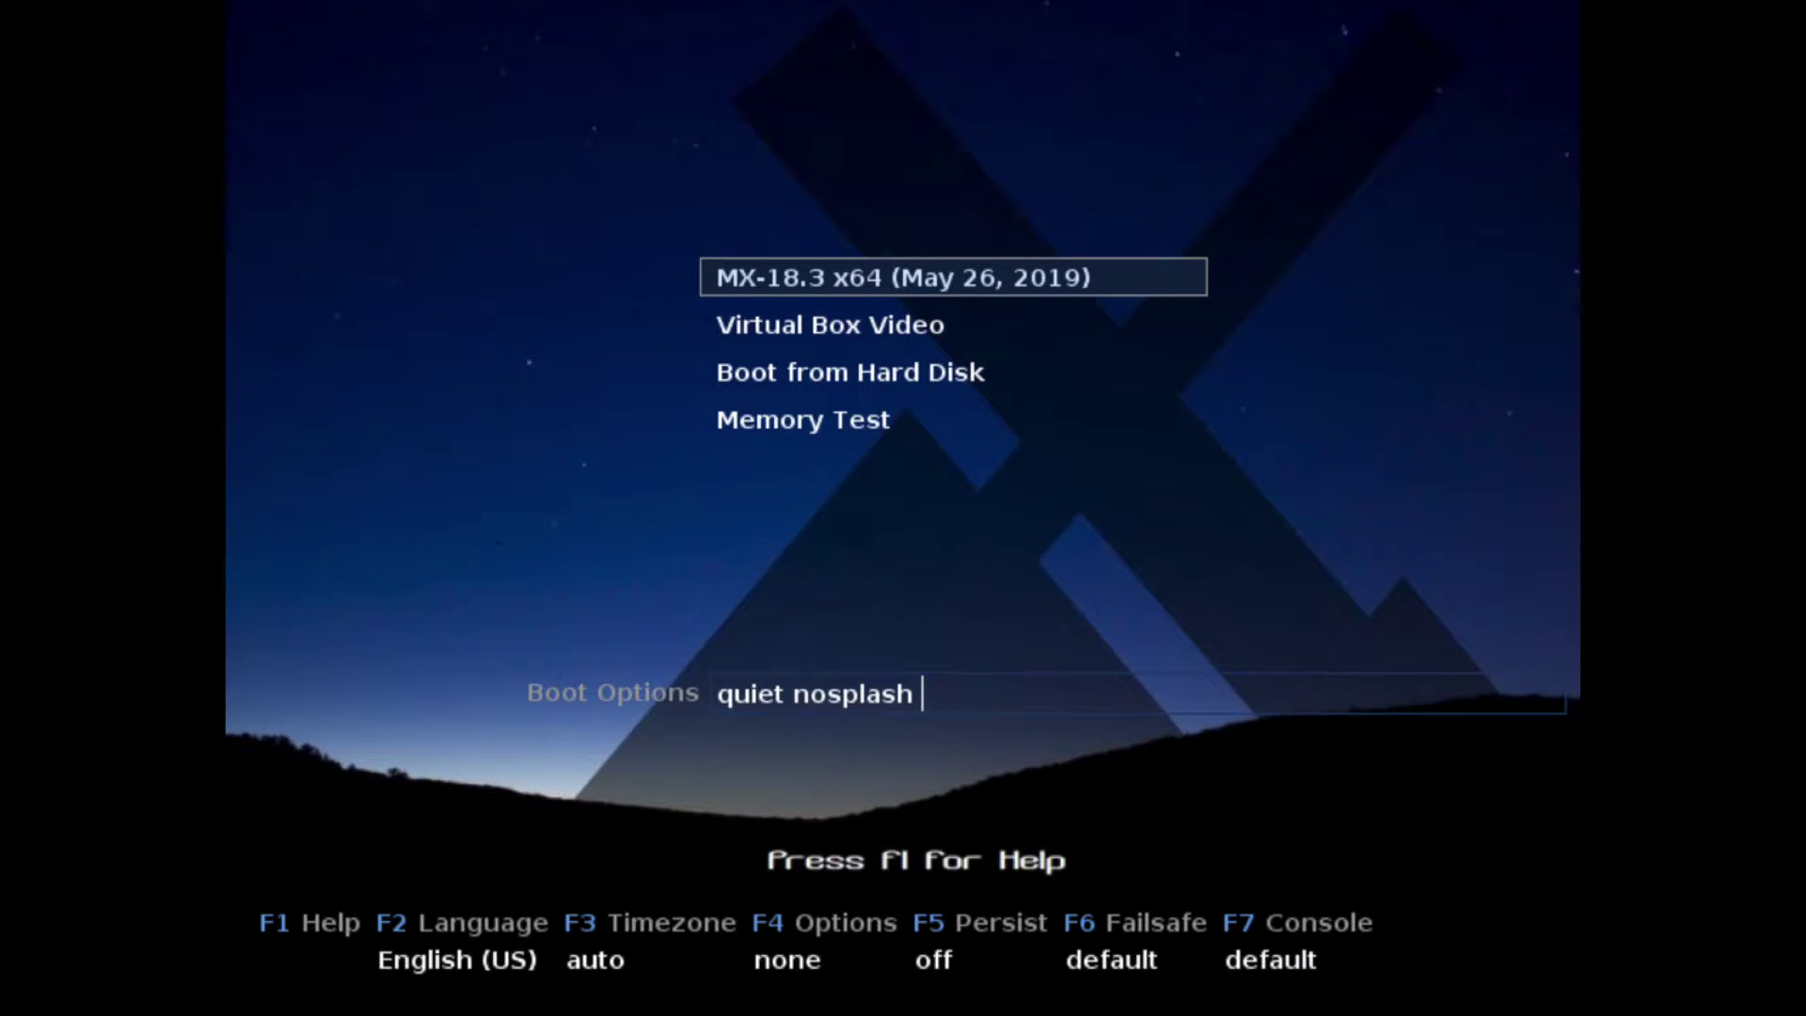
Look through the boot menu entries and boot the MX-18.3 x64 (May 26, 2019) live system
key("Down")
key("Down")
key("Down")
key("Up")
key("Up")
key("Up")
key("Return")
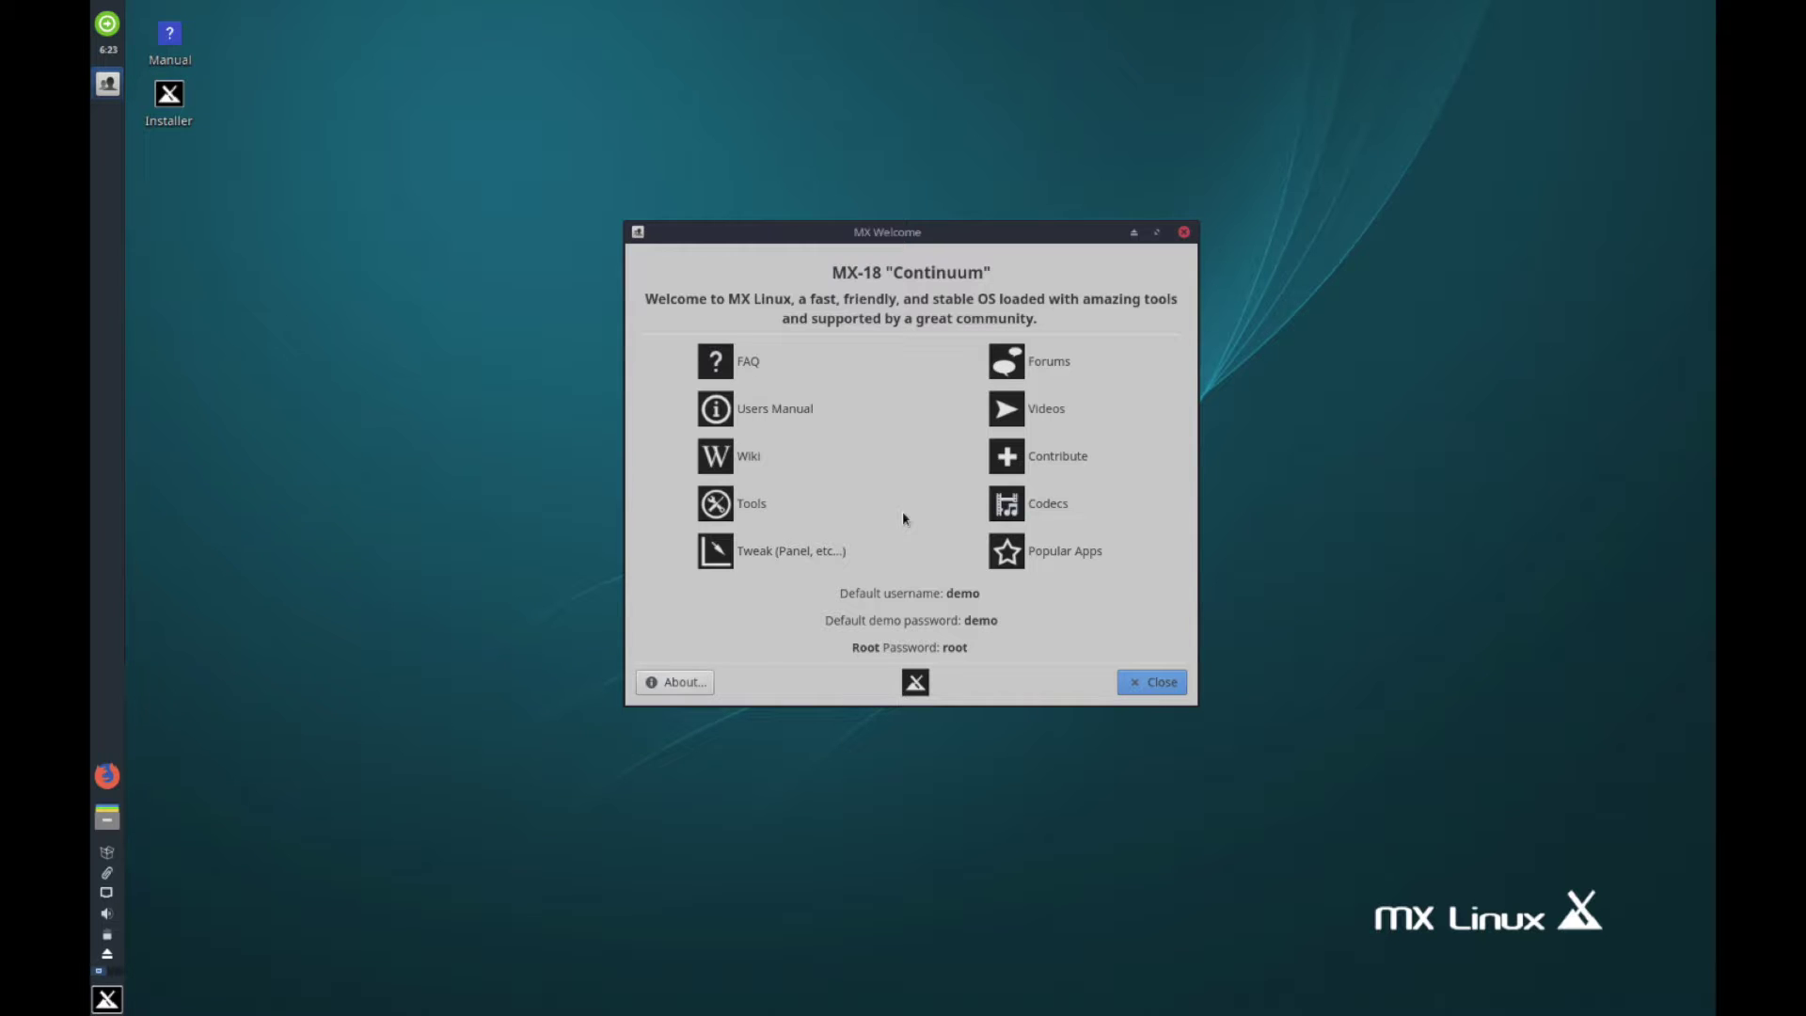
Close the MX Welcome window and launch the MX Linux installer, dismissing any duplicate-launch notice
left_click(1160, 689)
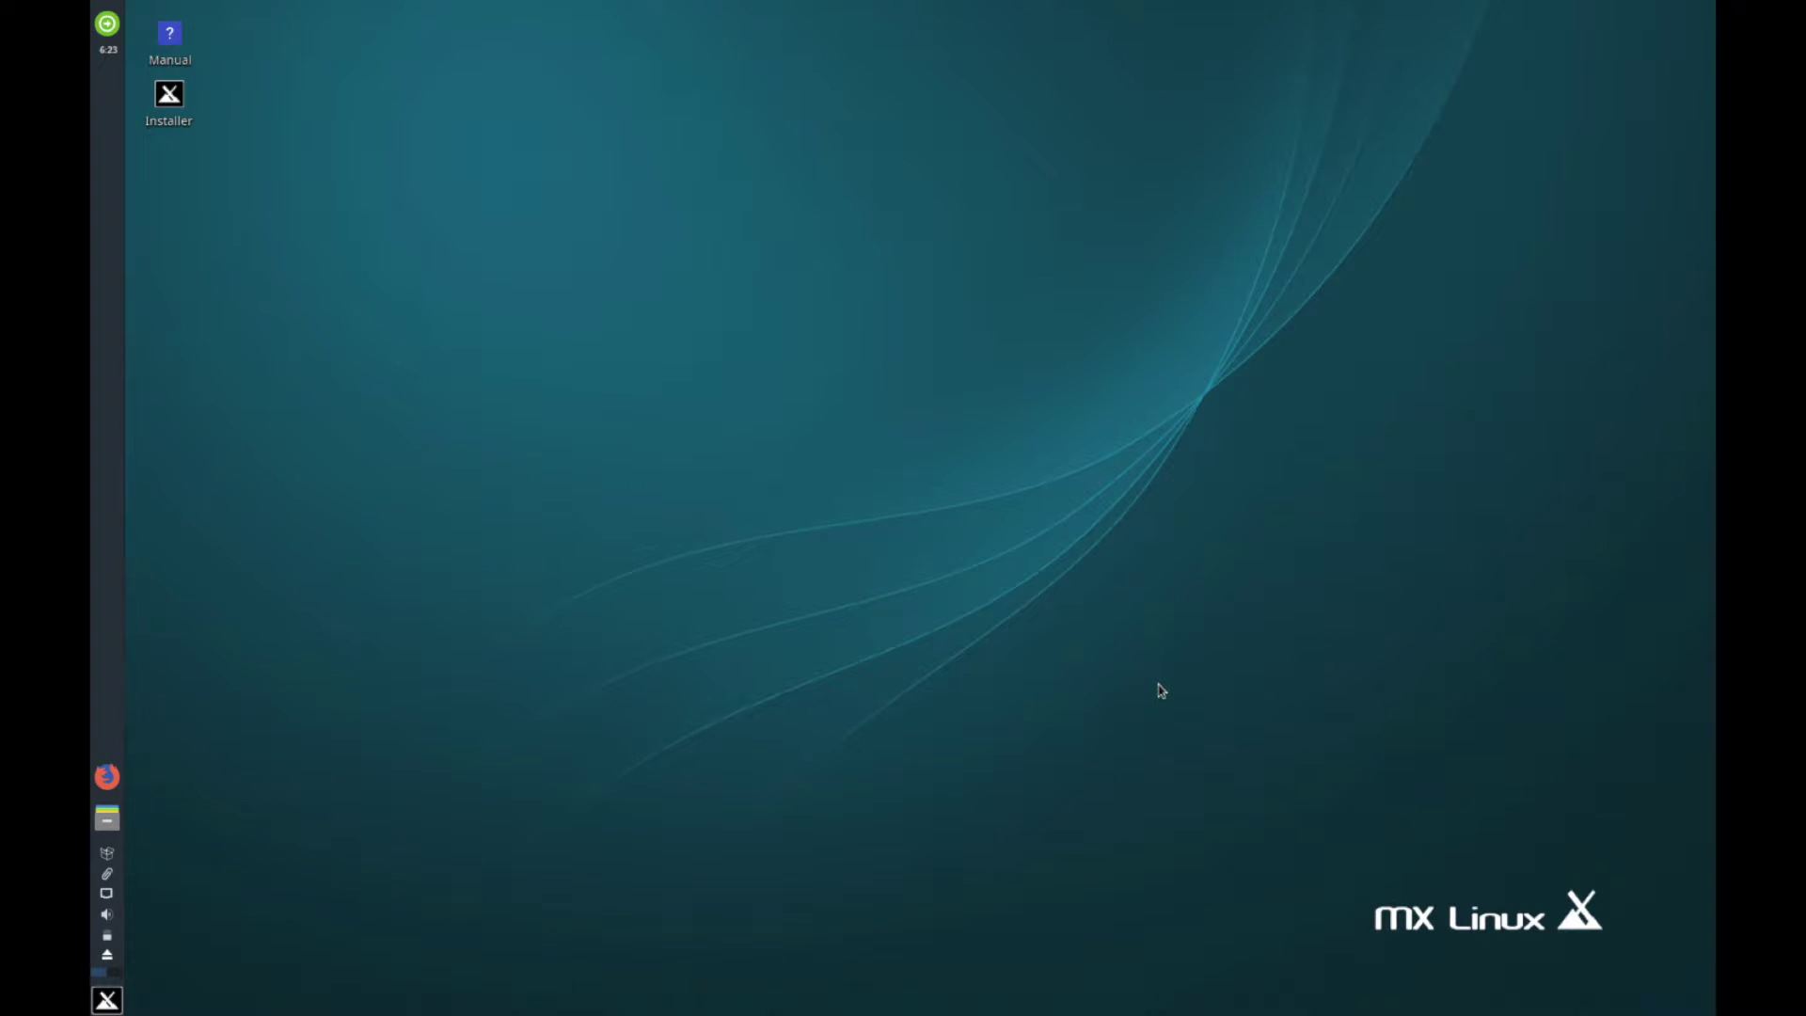
double_click(170, 94)
double_click(169, 94)
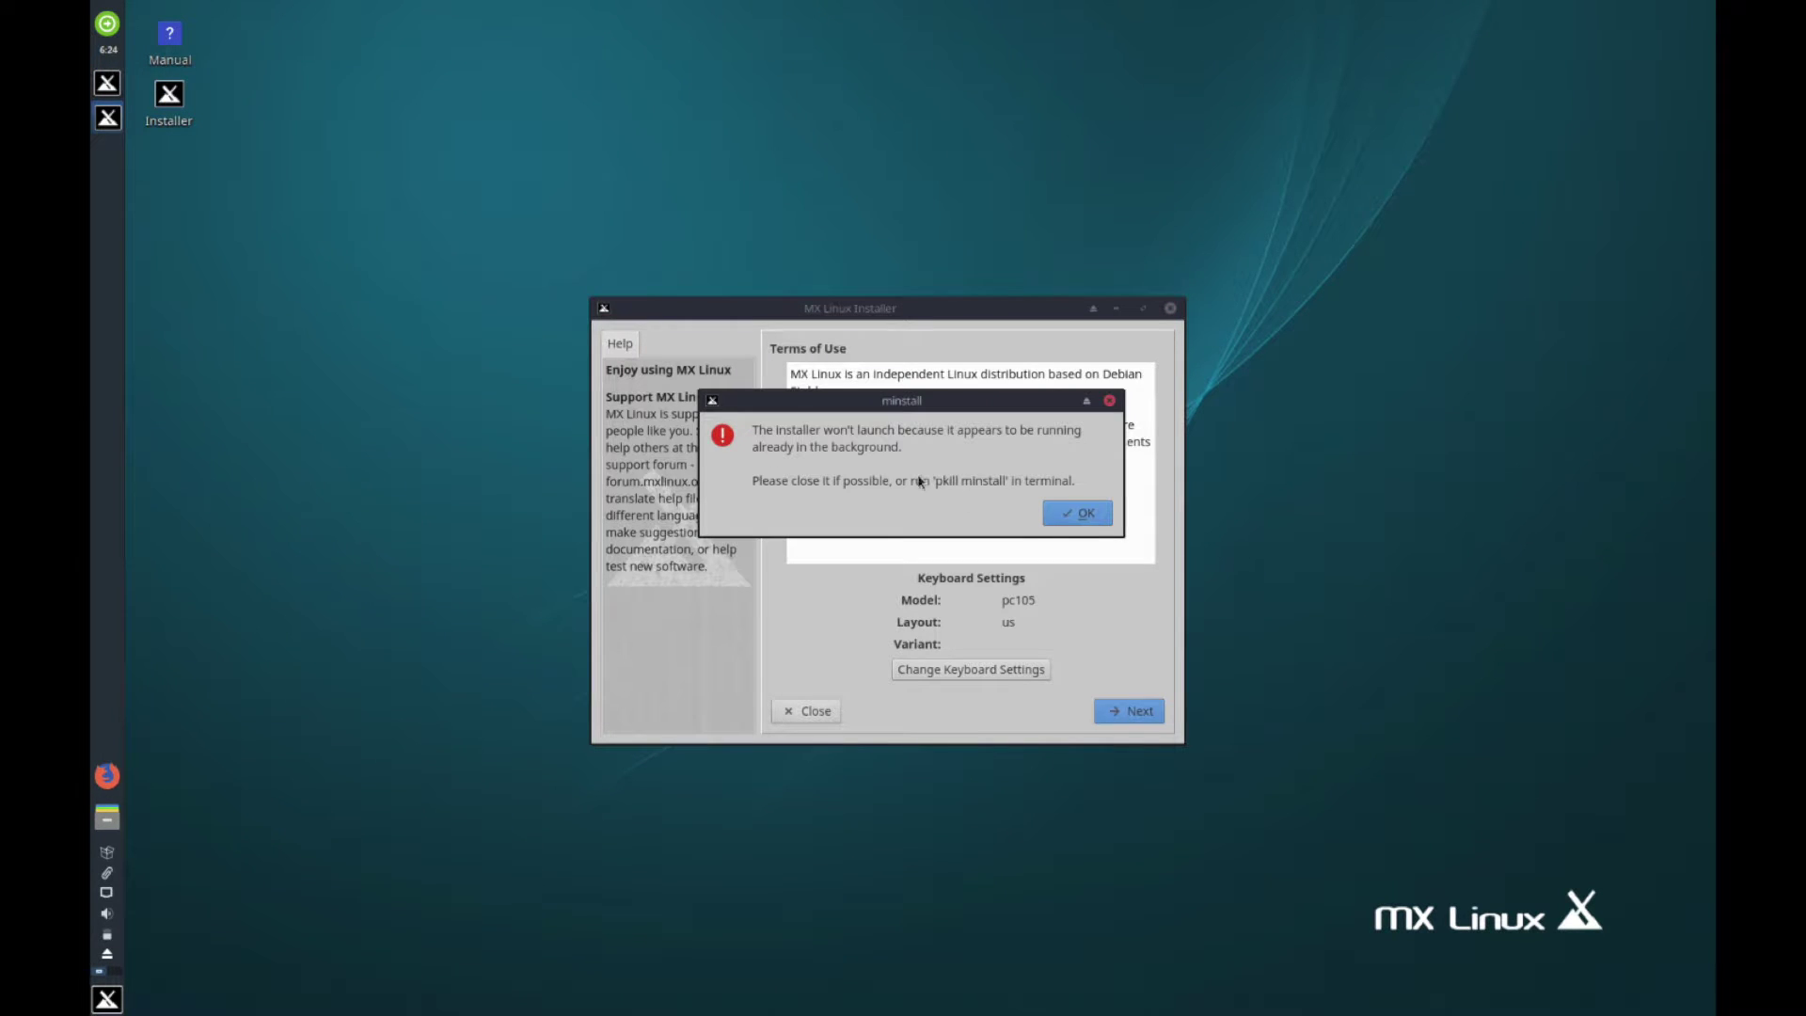
left_click(1106, 516)
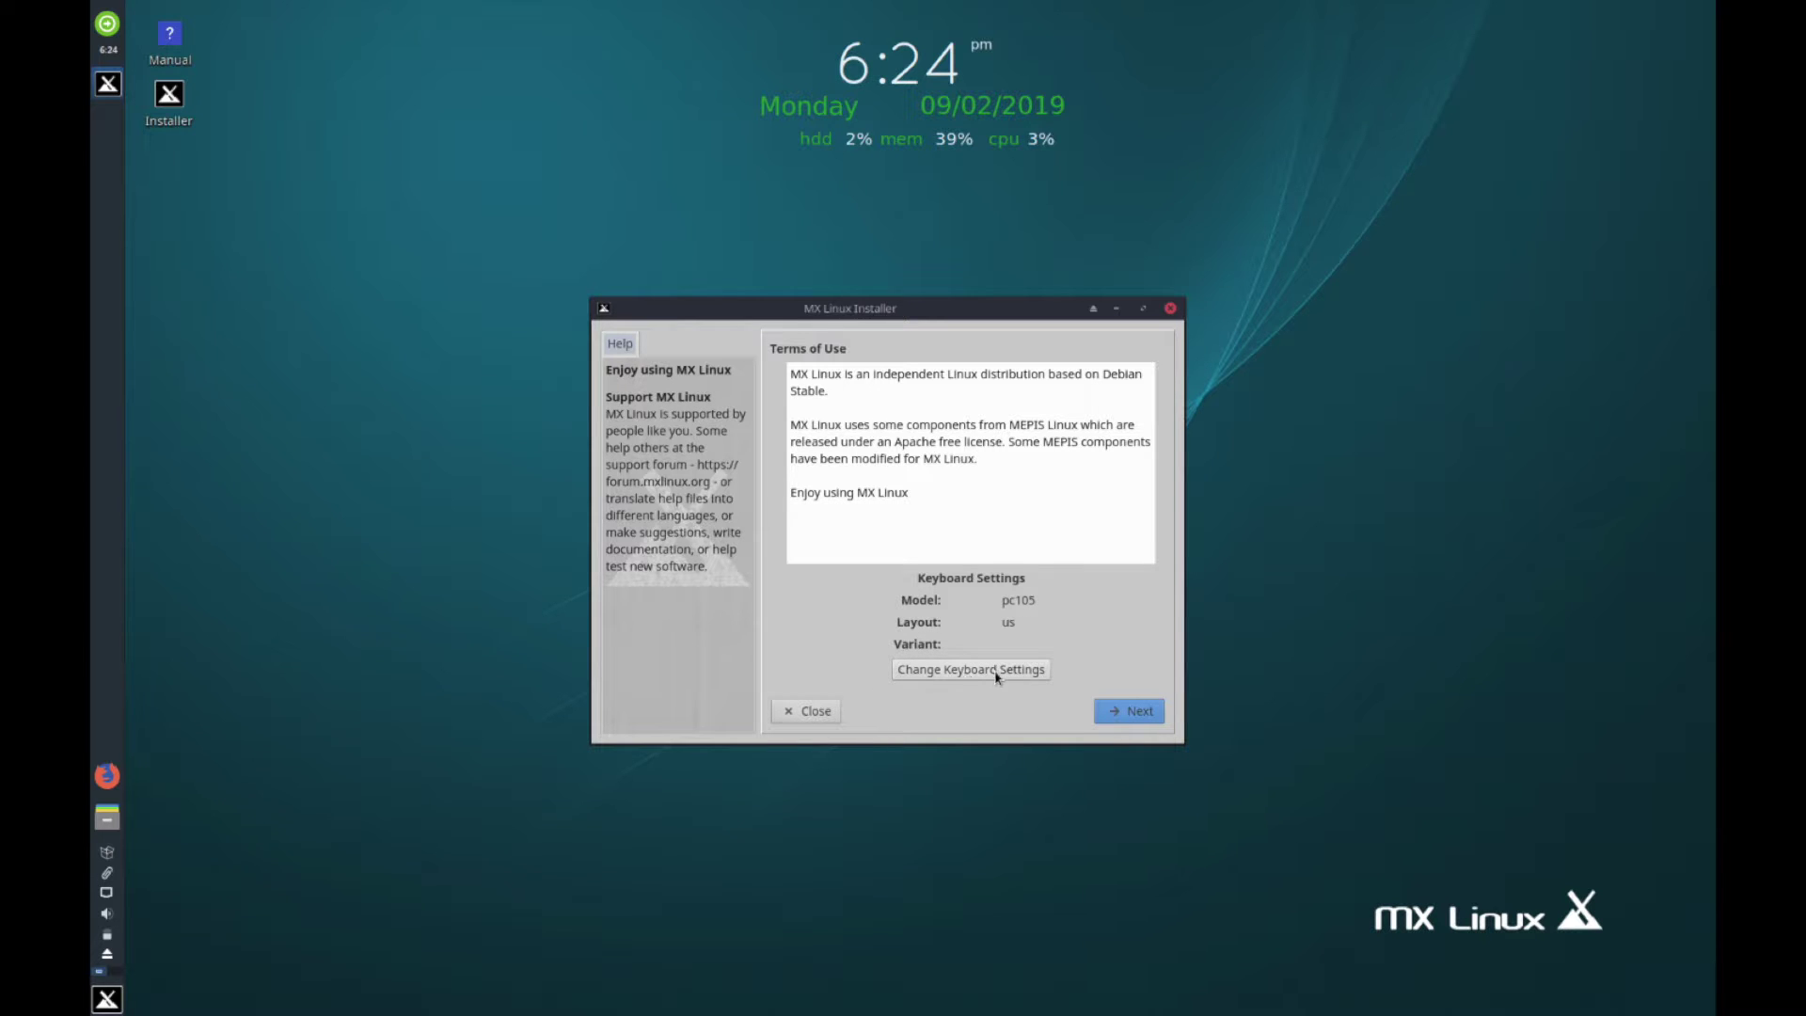
Accept the terms with the us keyboard layout and auto-install on the entire sda disk, confirming the format
left_click(1115, 715)
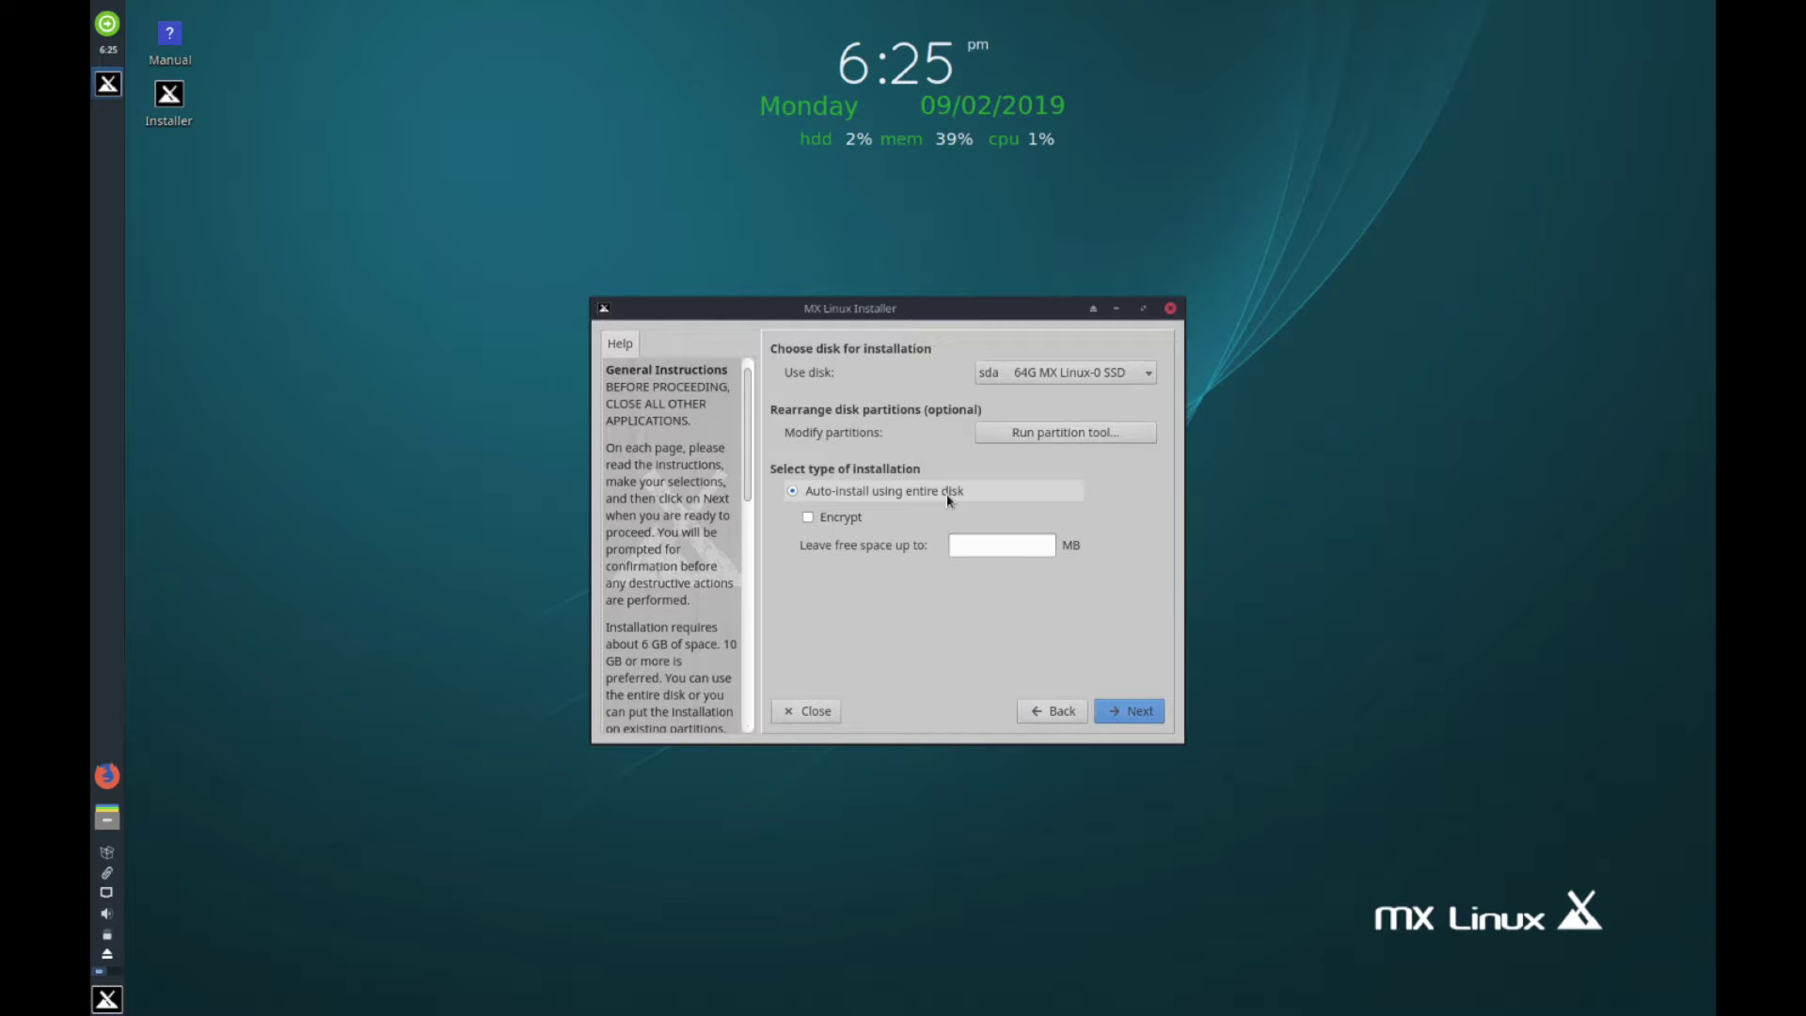
left_click(1119, 714)
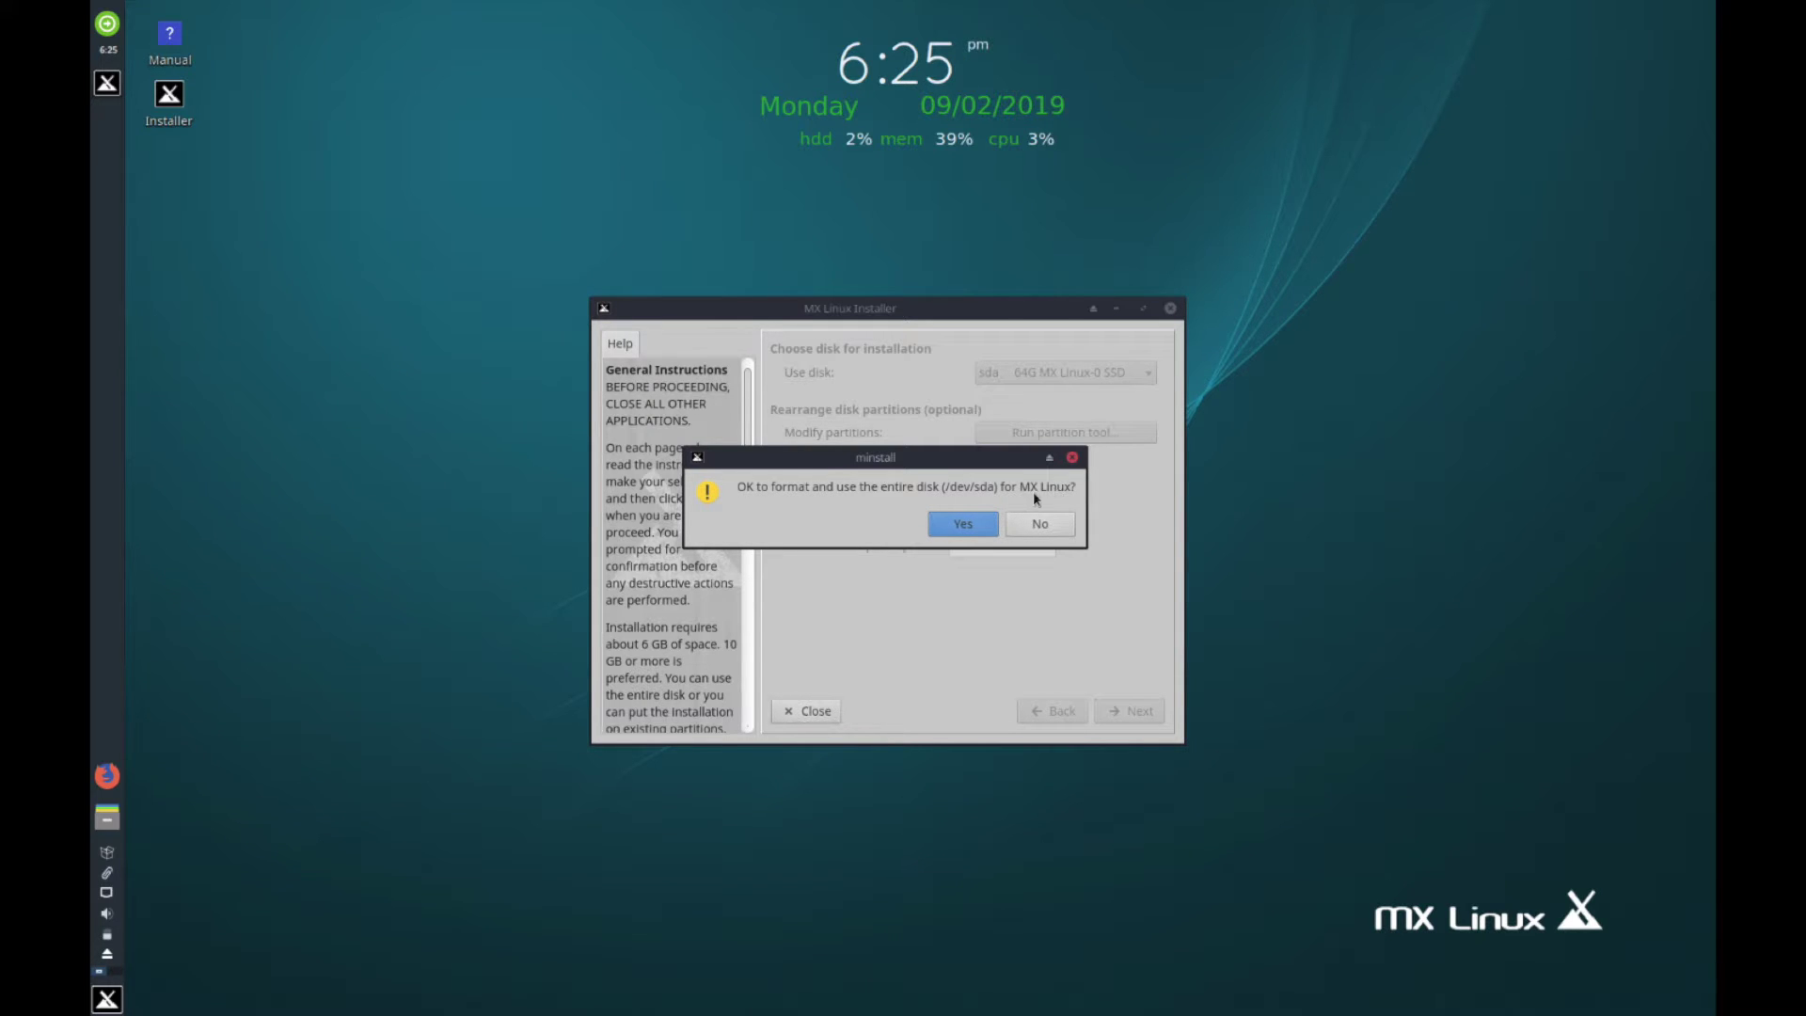
left_click(958, 527)
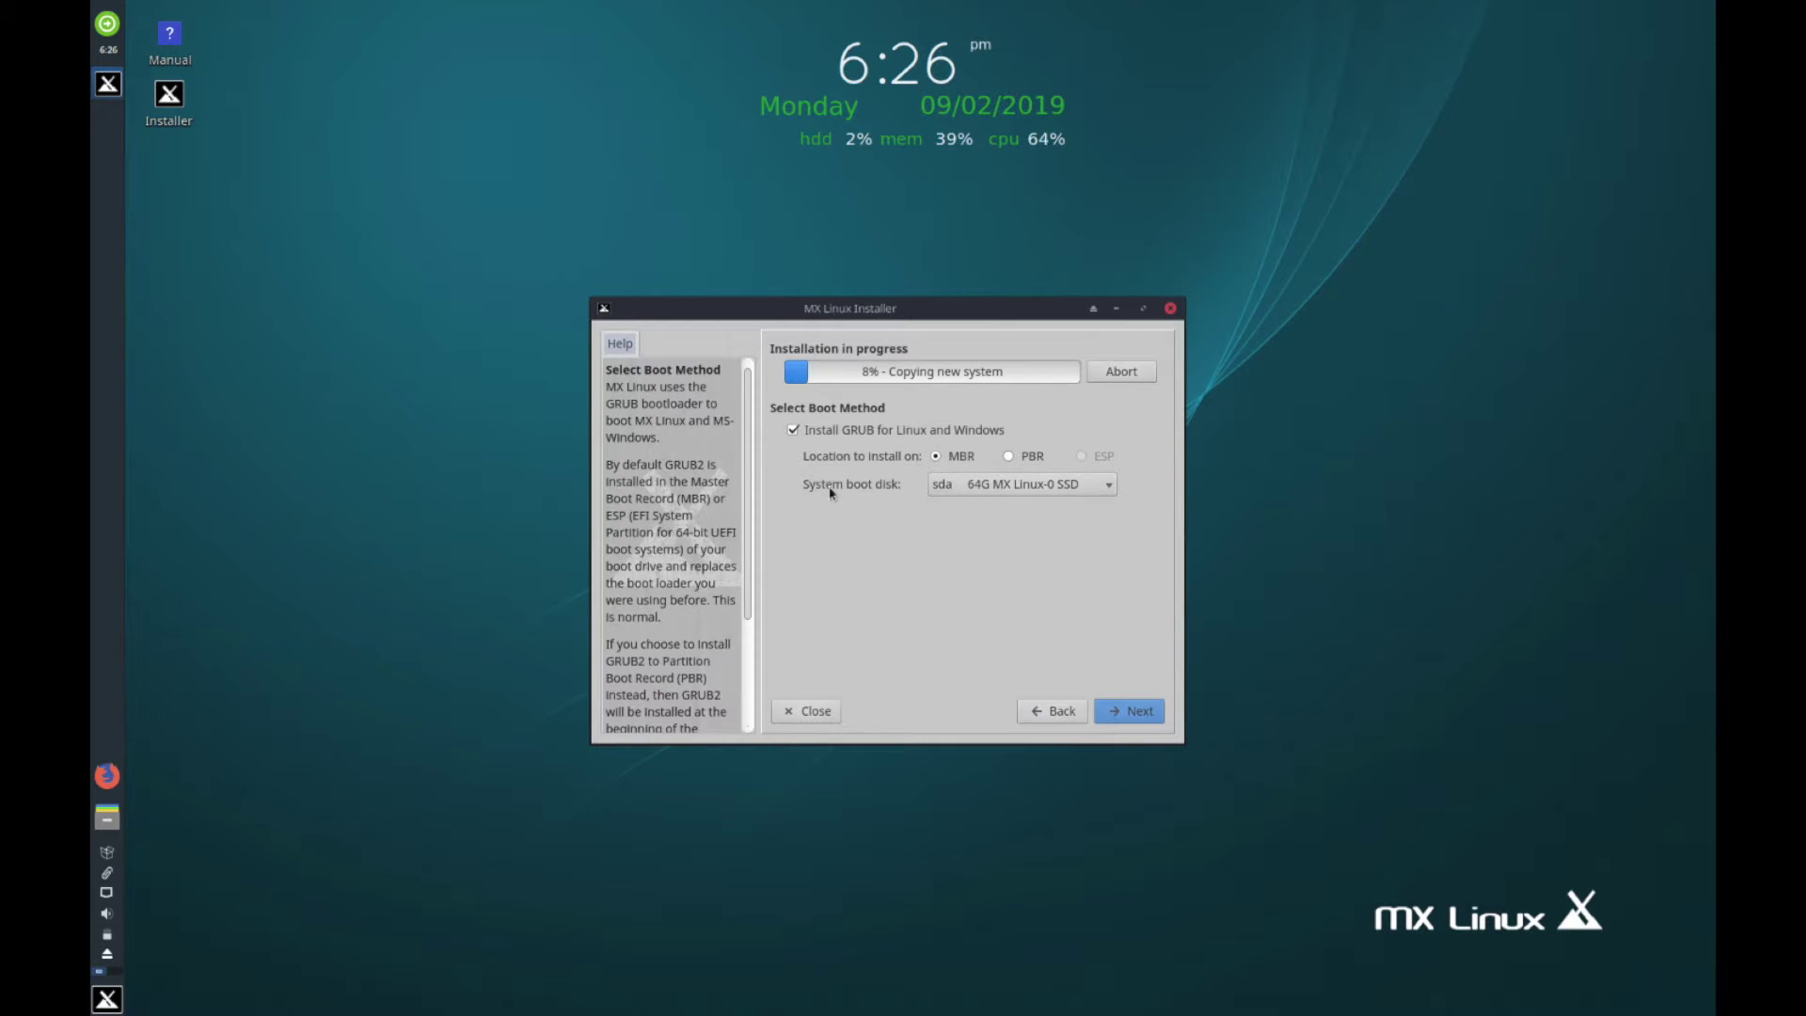
Keep GRUB on the MBR with the 64G sda drive as system boot disk, and continue to the network names
left_click(1003, 487)
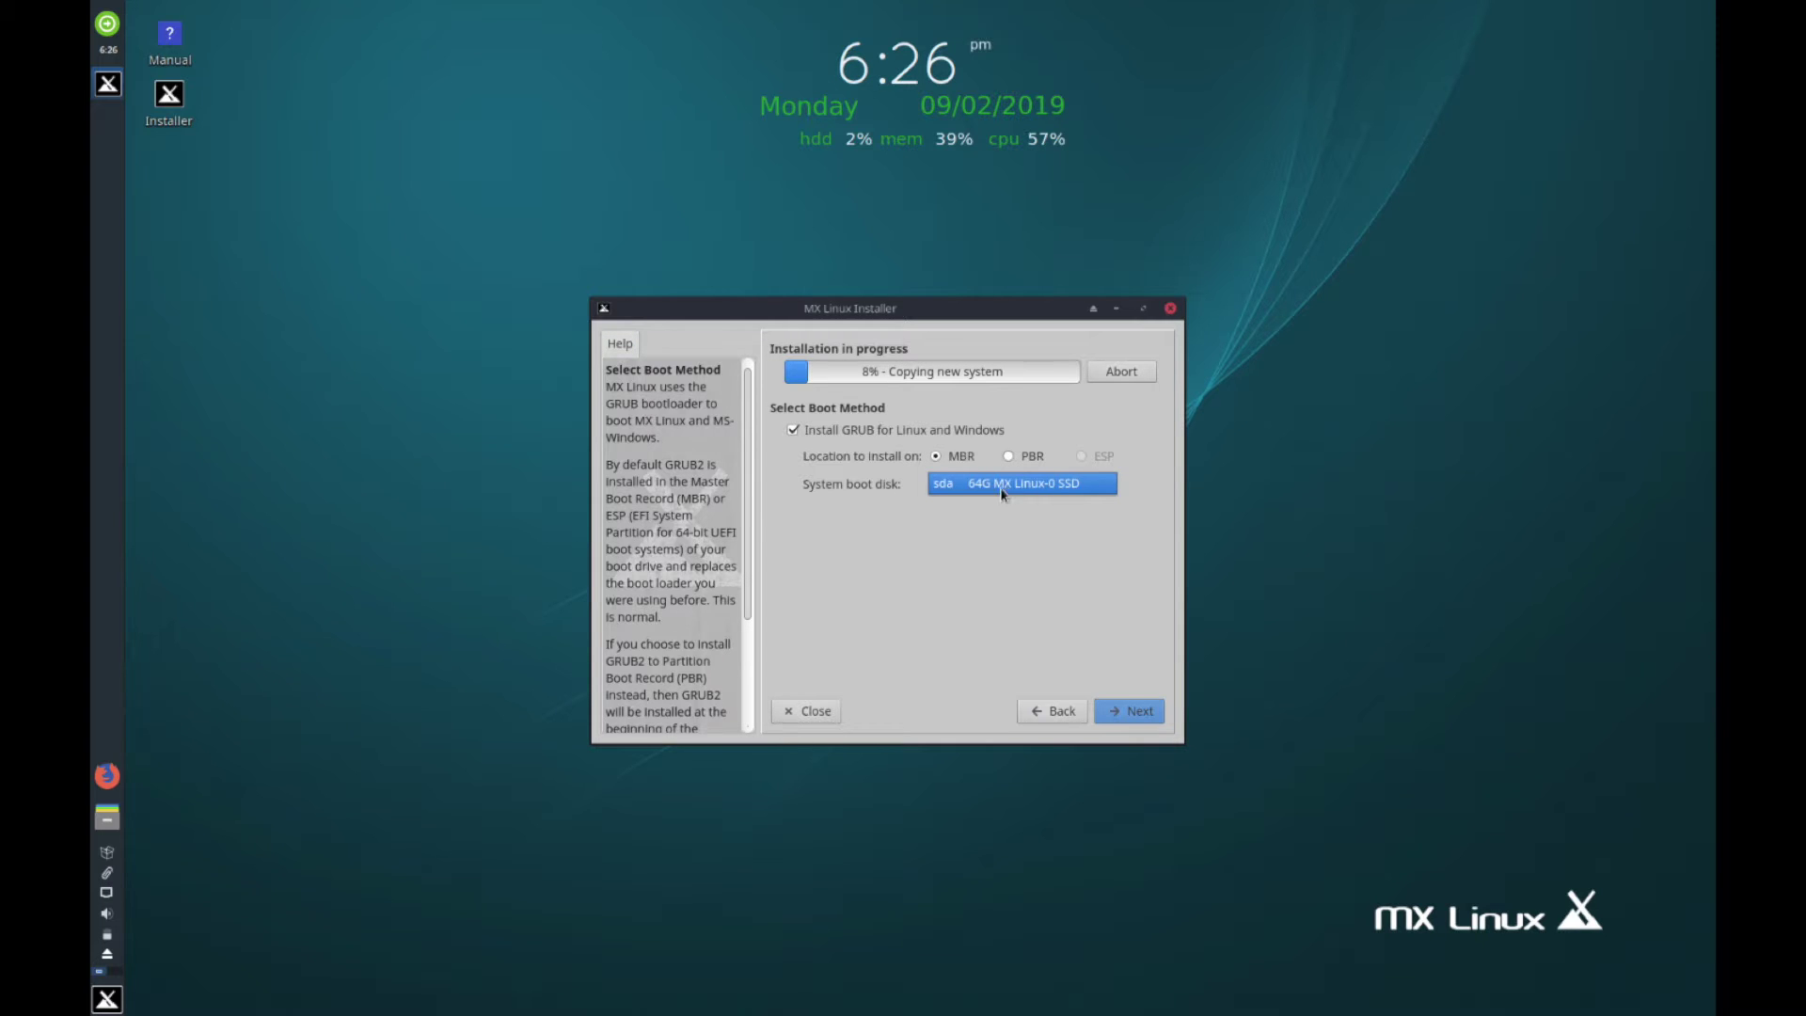
left_click(1004, 485)
left_click(1006, 482)
left_click(1055, 489)
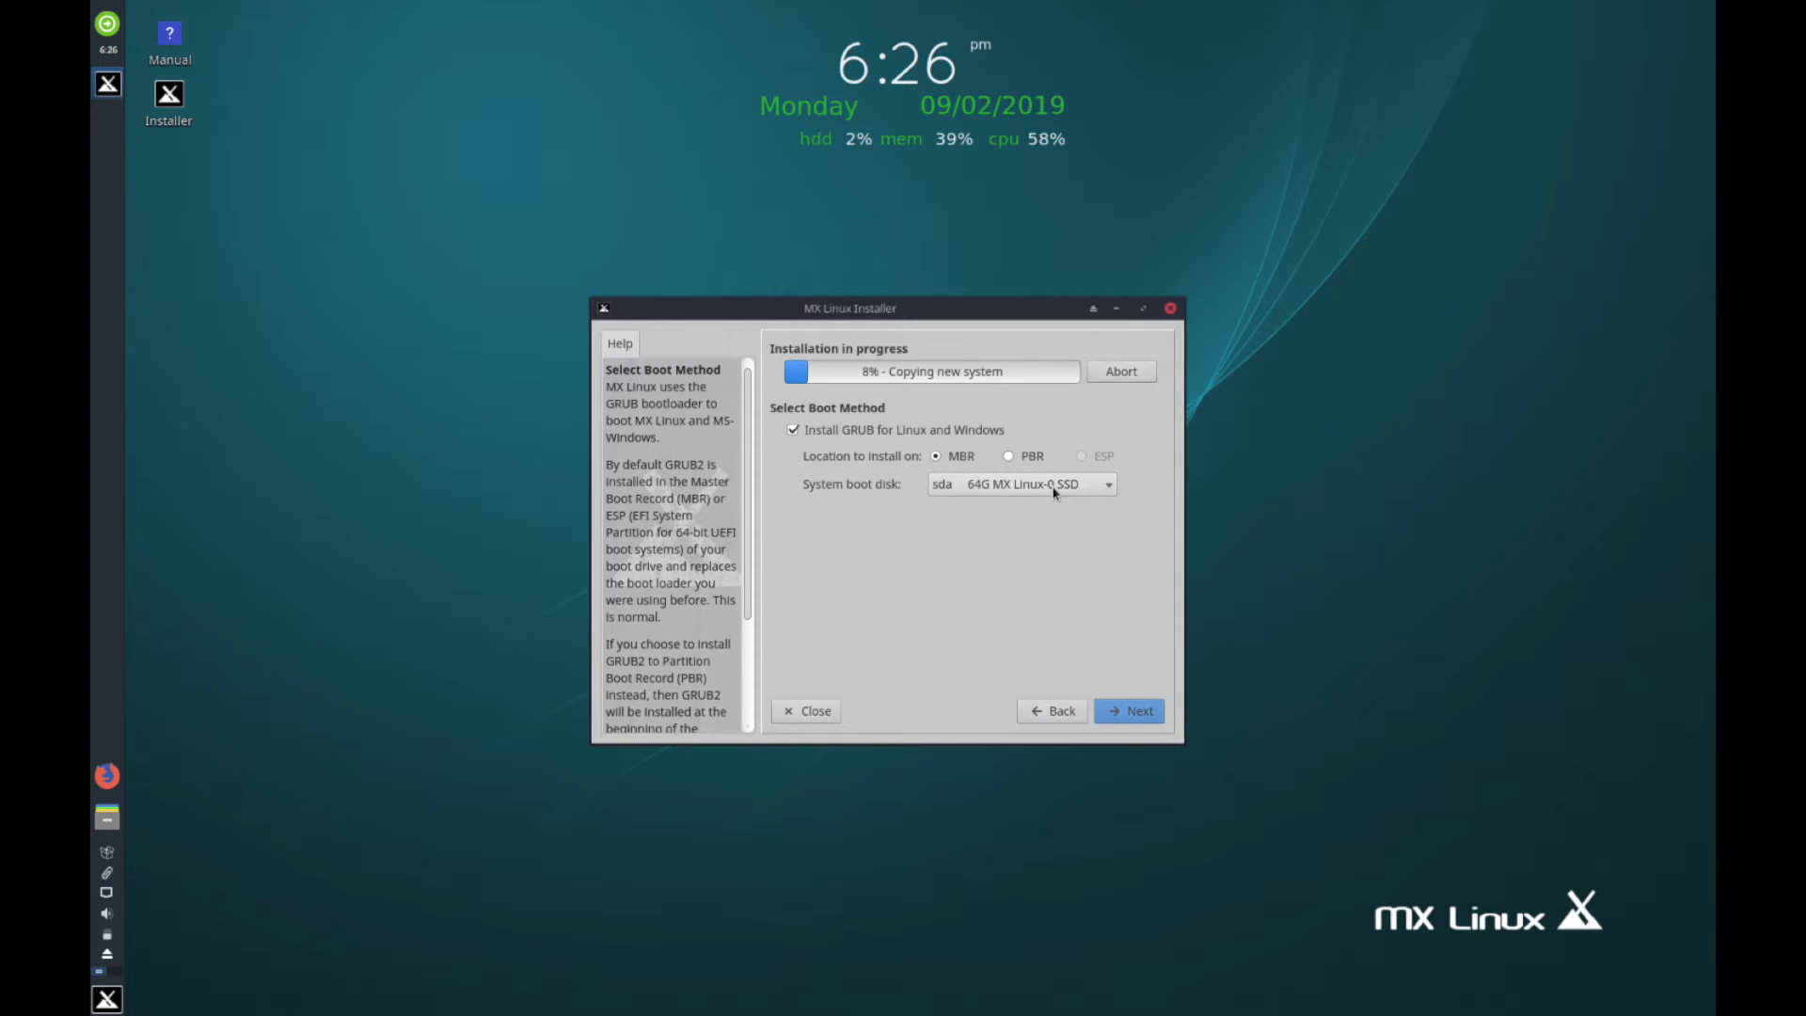
left_click(1123, 711)
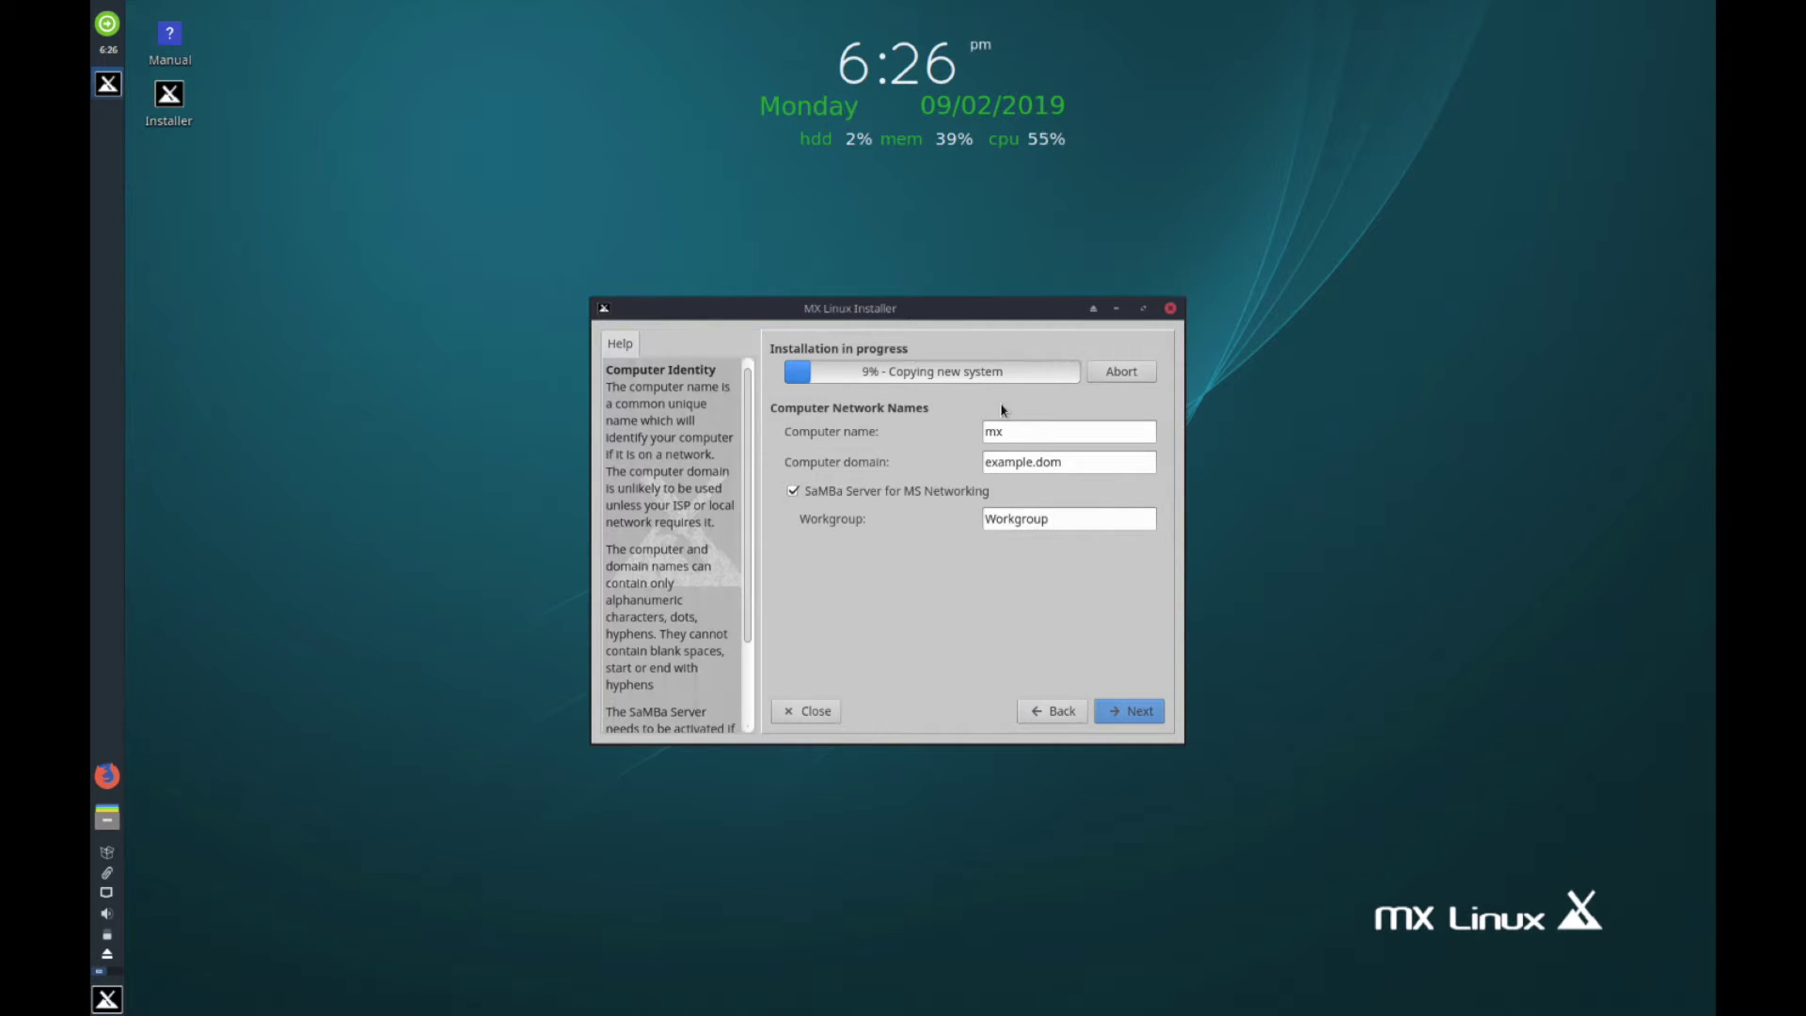
Set the computer name to savvynik
double_click(1058, 432)
type("c")
key("BackSpace")
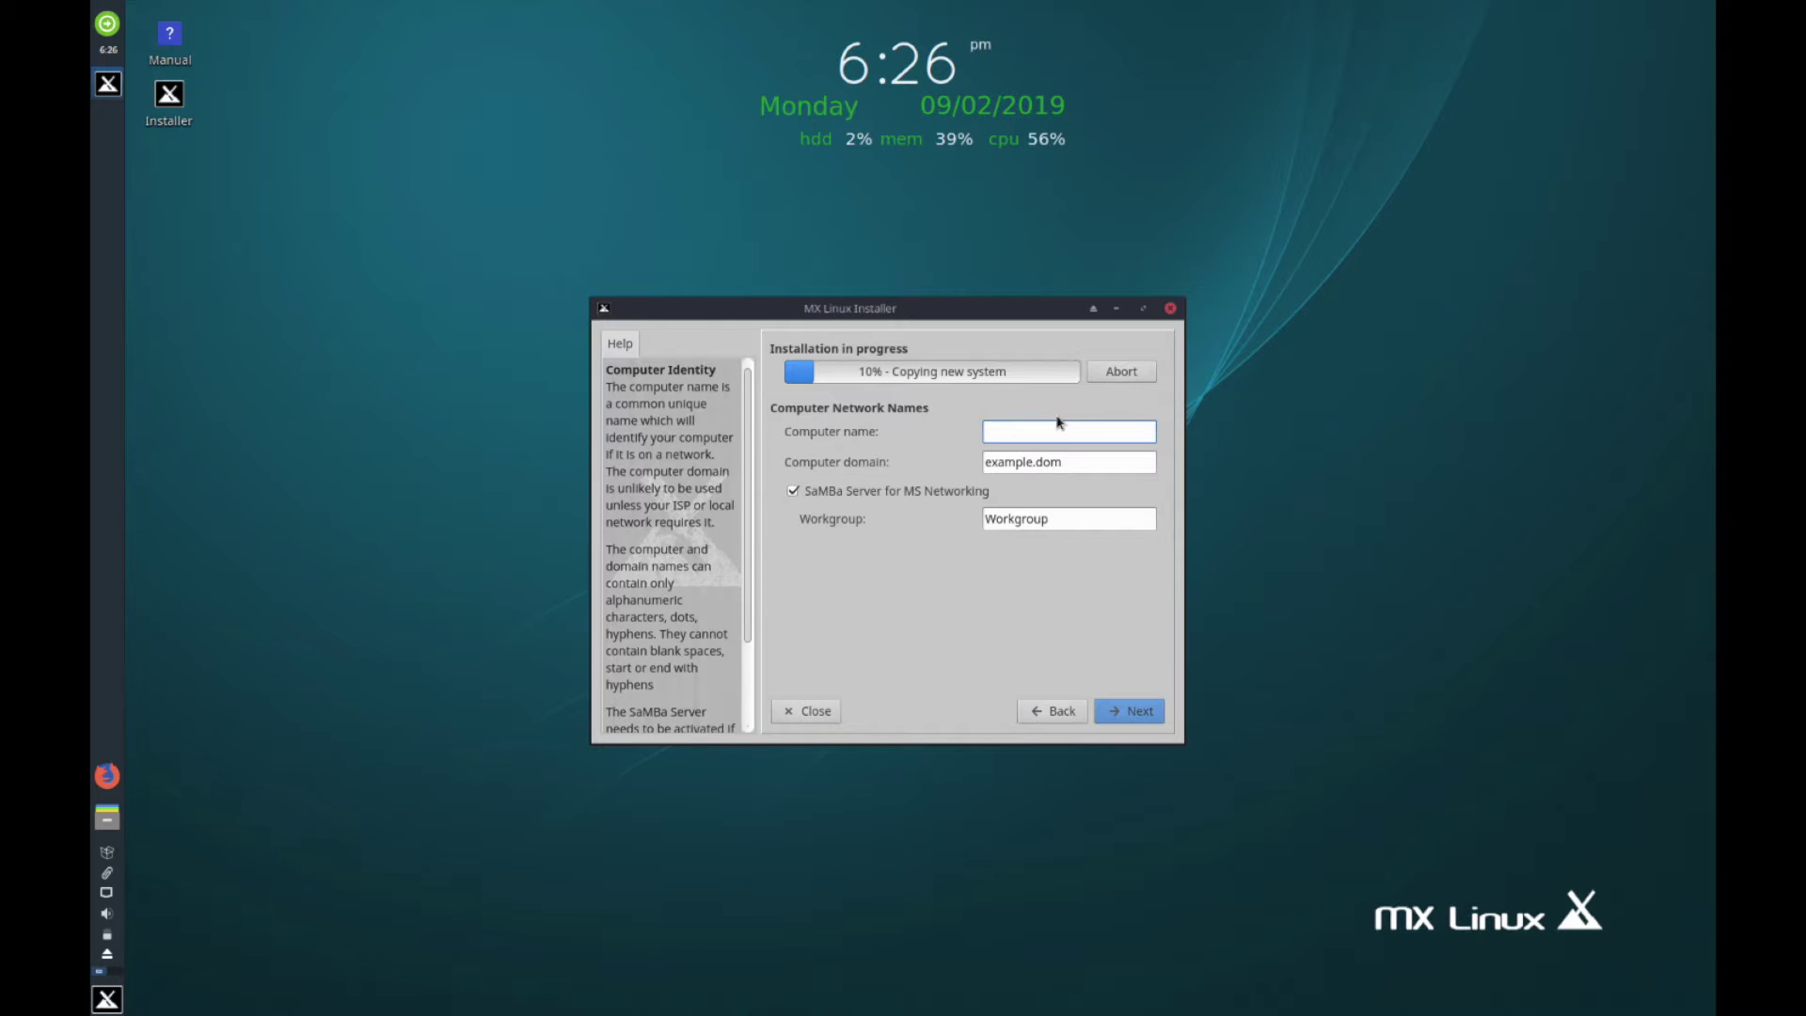
type("savvynik")
key("Tab")
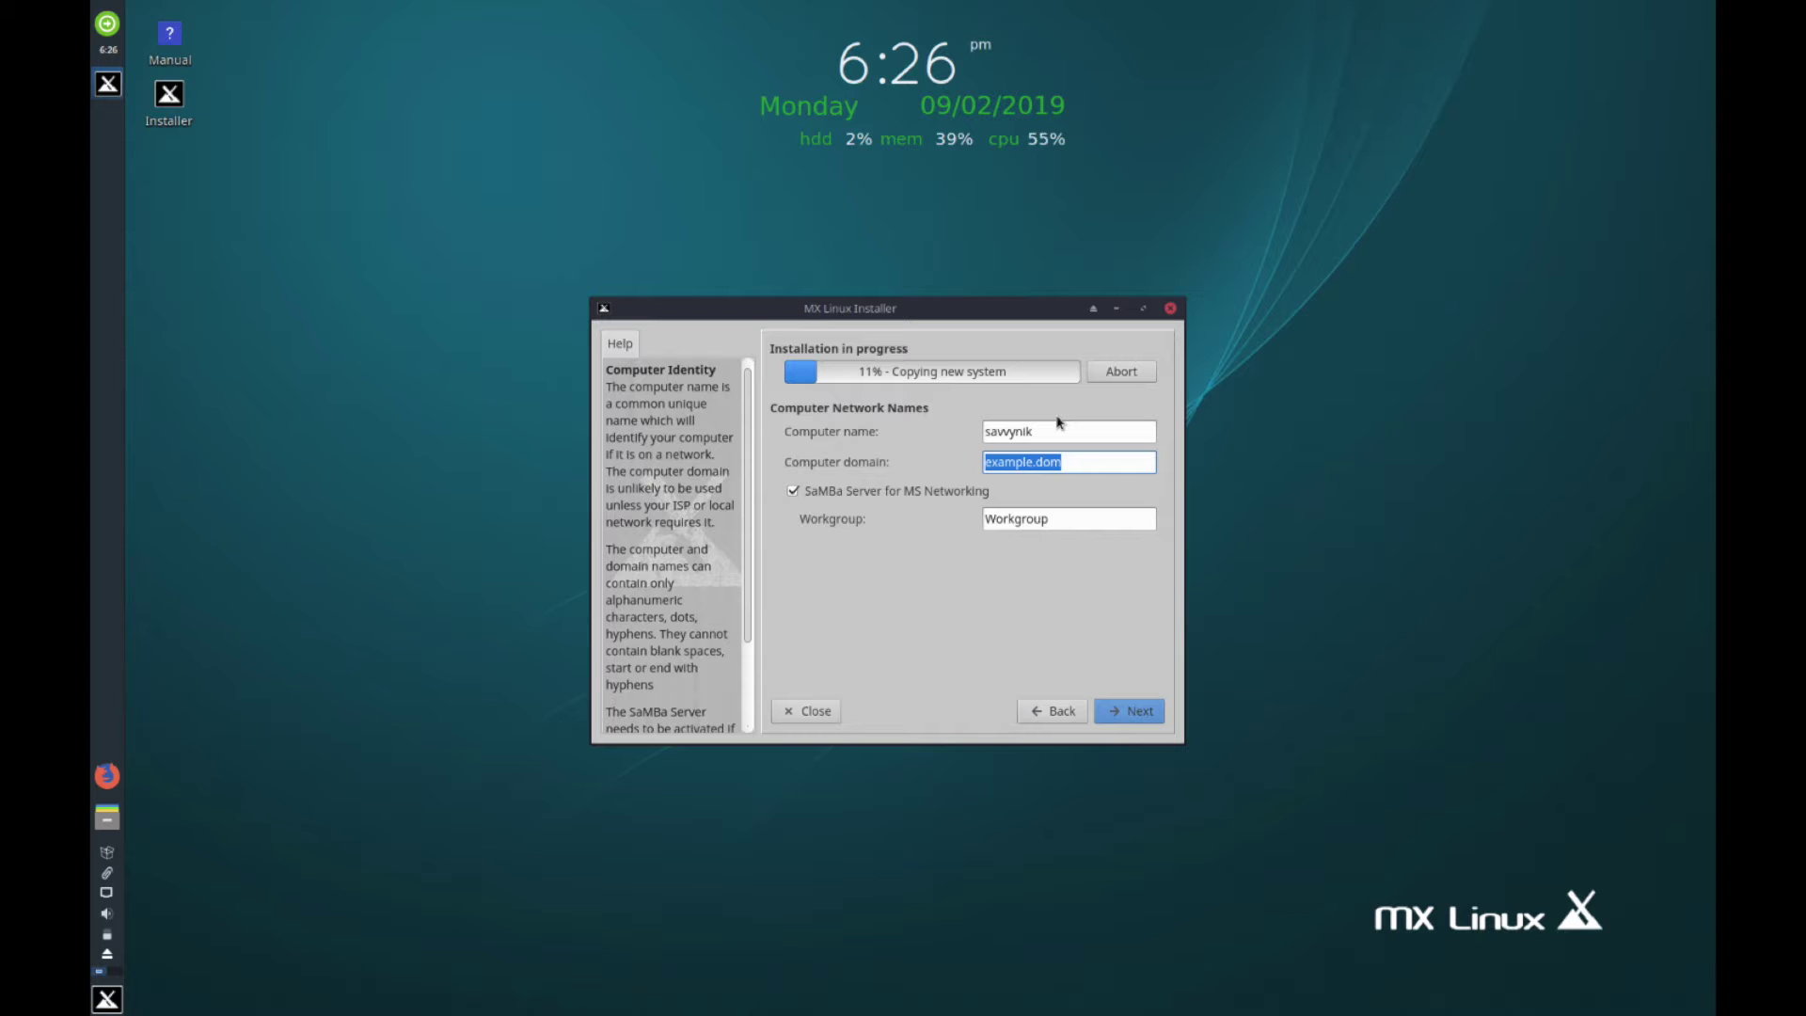
Set the computer domain to savvydomain, keep the SaMBa server with the default Workgroup, and continue to the localization settings
type("savvydomain")
key("Tab")
key("Tab")
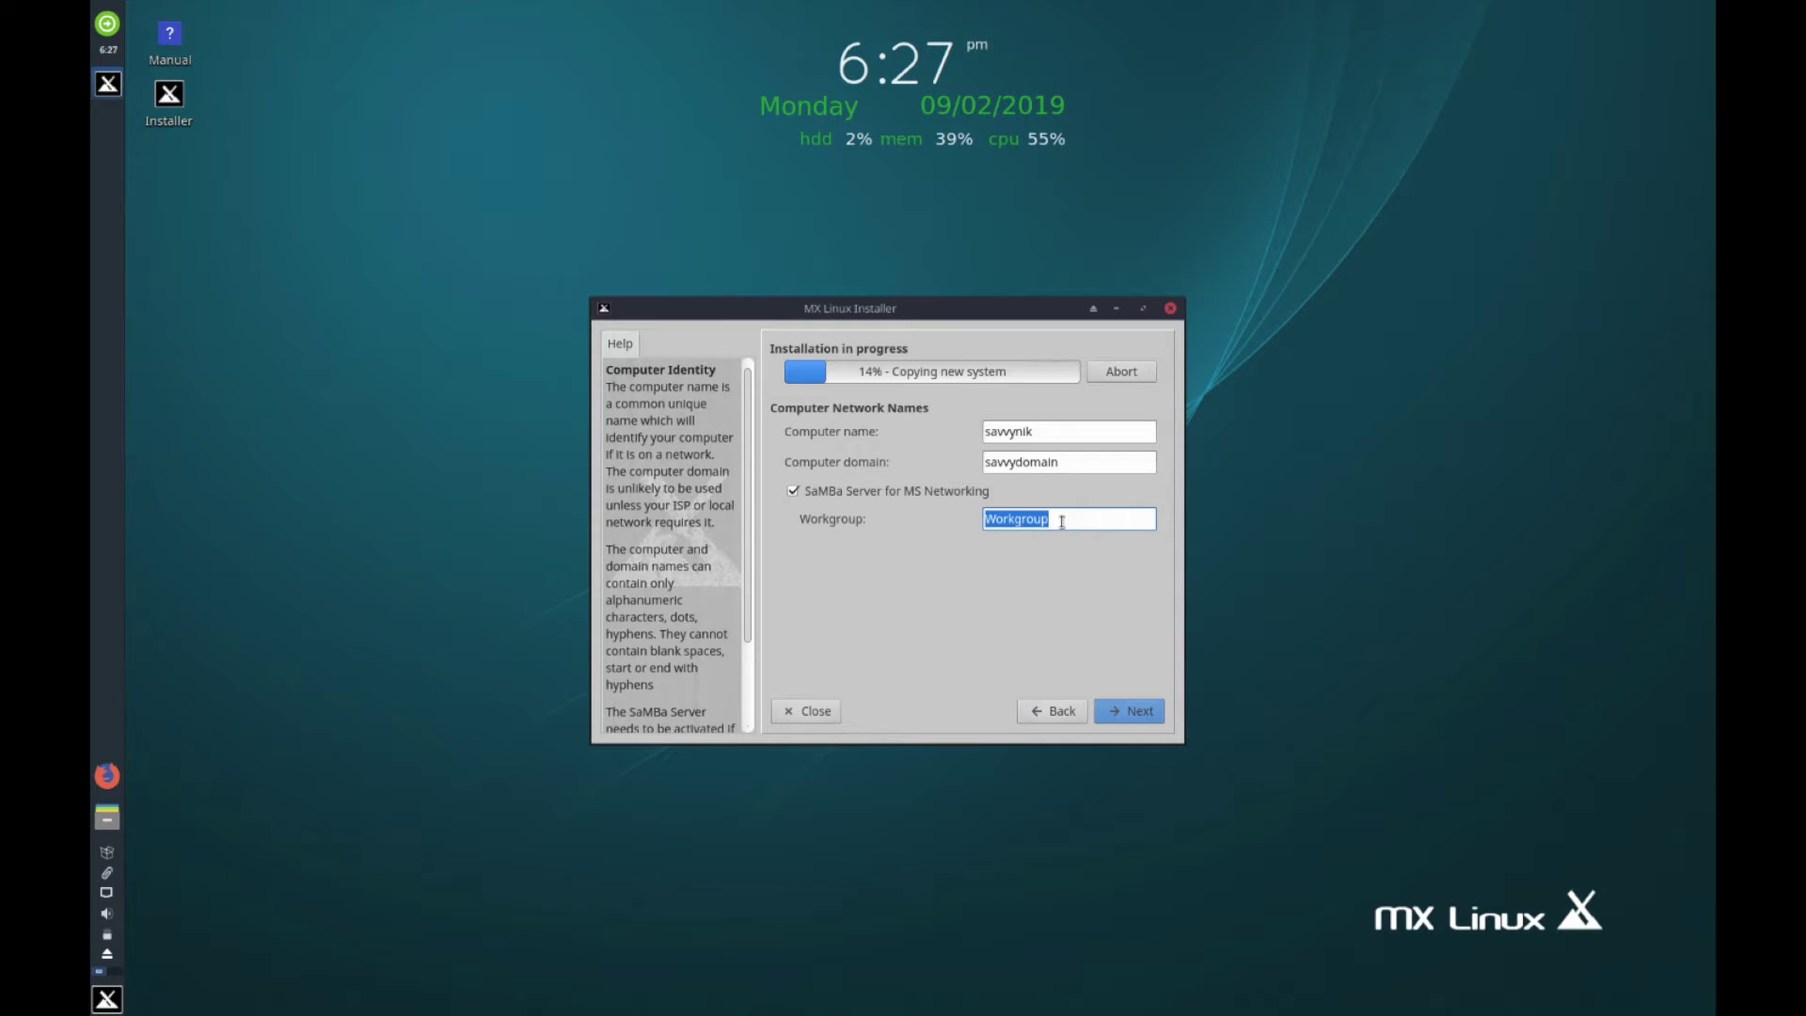
left_click(1117, 466)
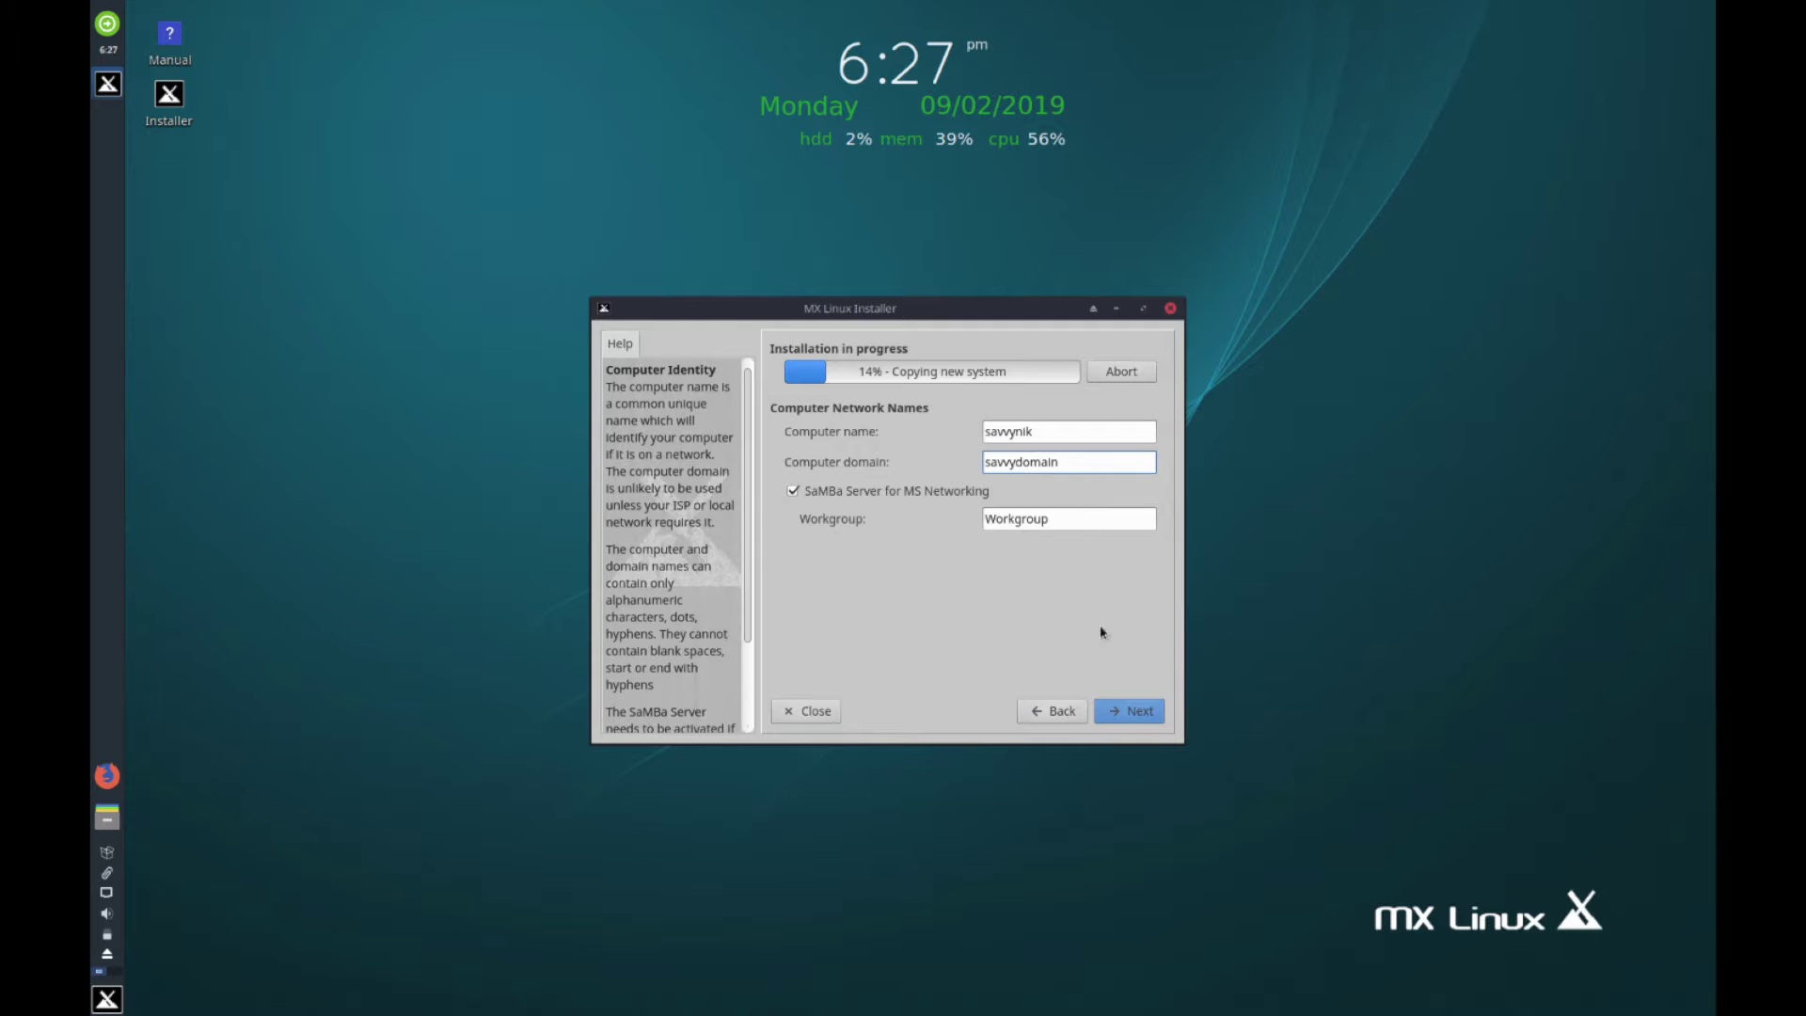
left_click(1129, 721)
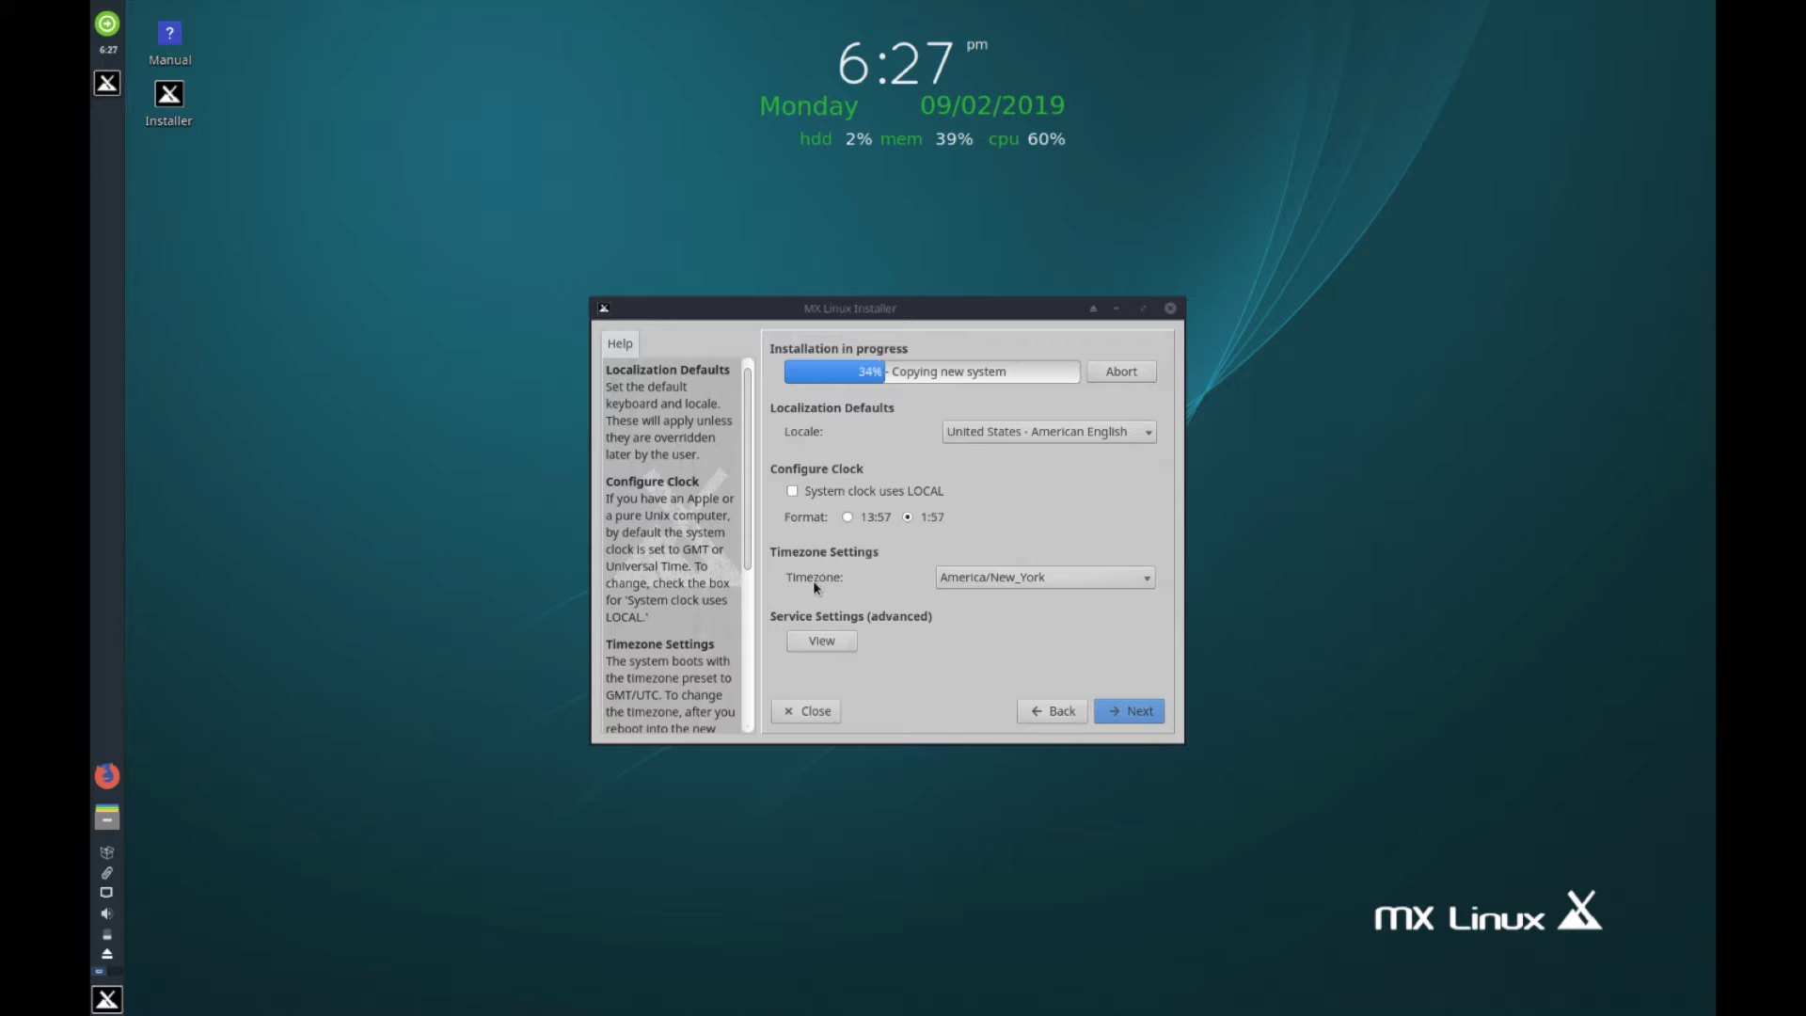
Check the timezone choices, keep America/New_York with the American English locale, and continue to the user accounts
left_click(1138, 578)
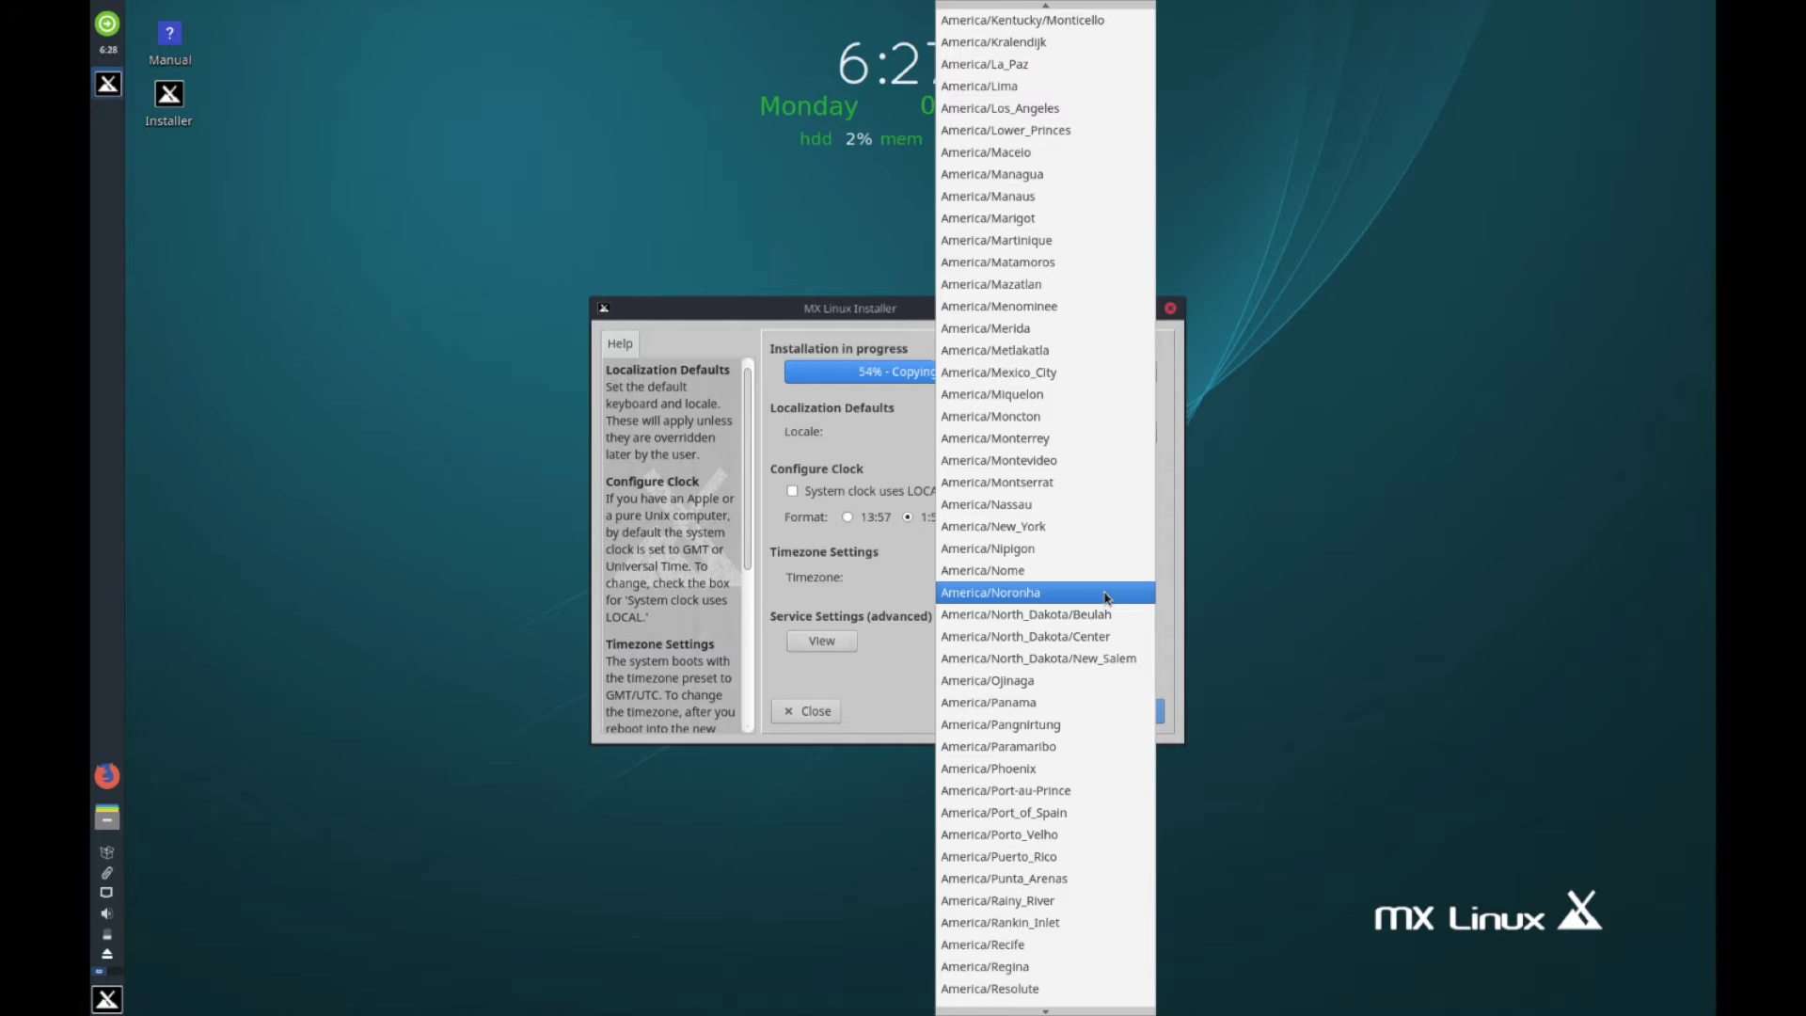
left_click(807, 564)
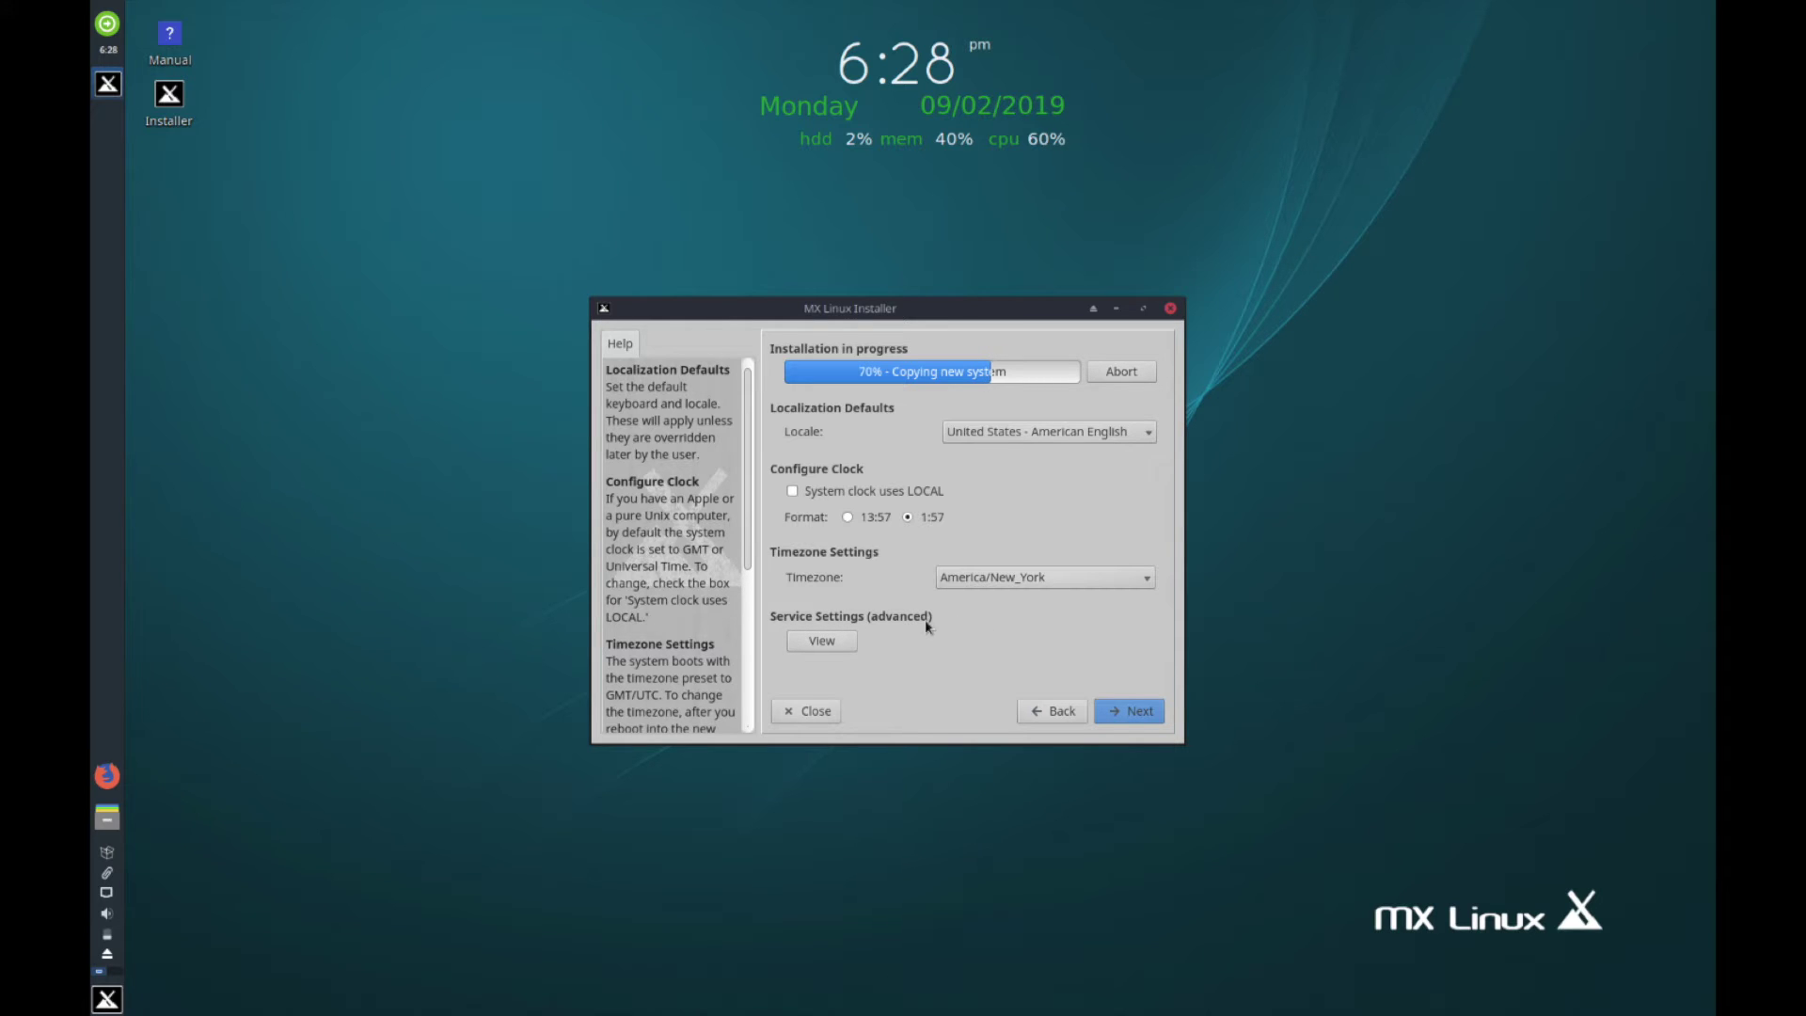
left_click(1130, 712)
Set the default user login name to savvynik, and enter and confirm the default user password
type("savvynik")
key("Tab")
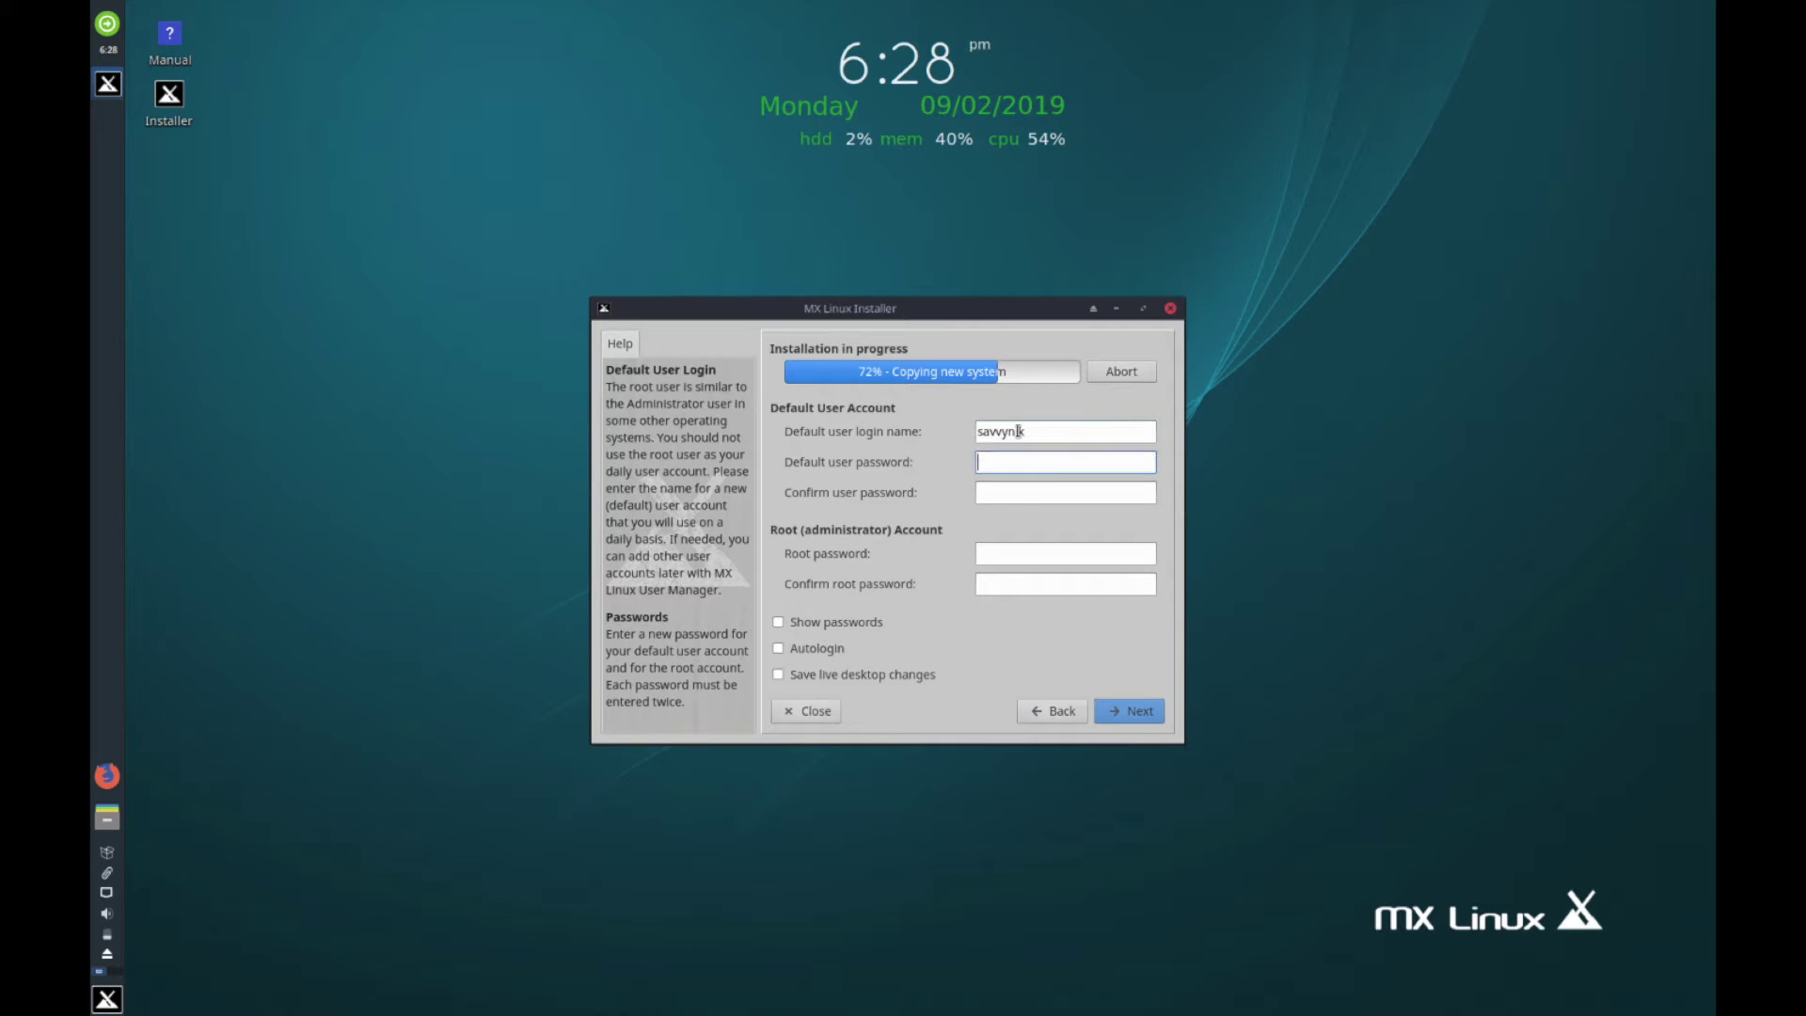
type("••••••••")
key("Tab")
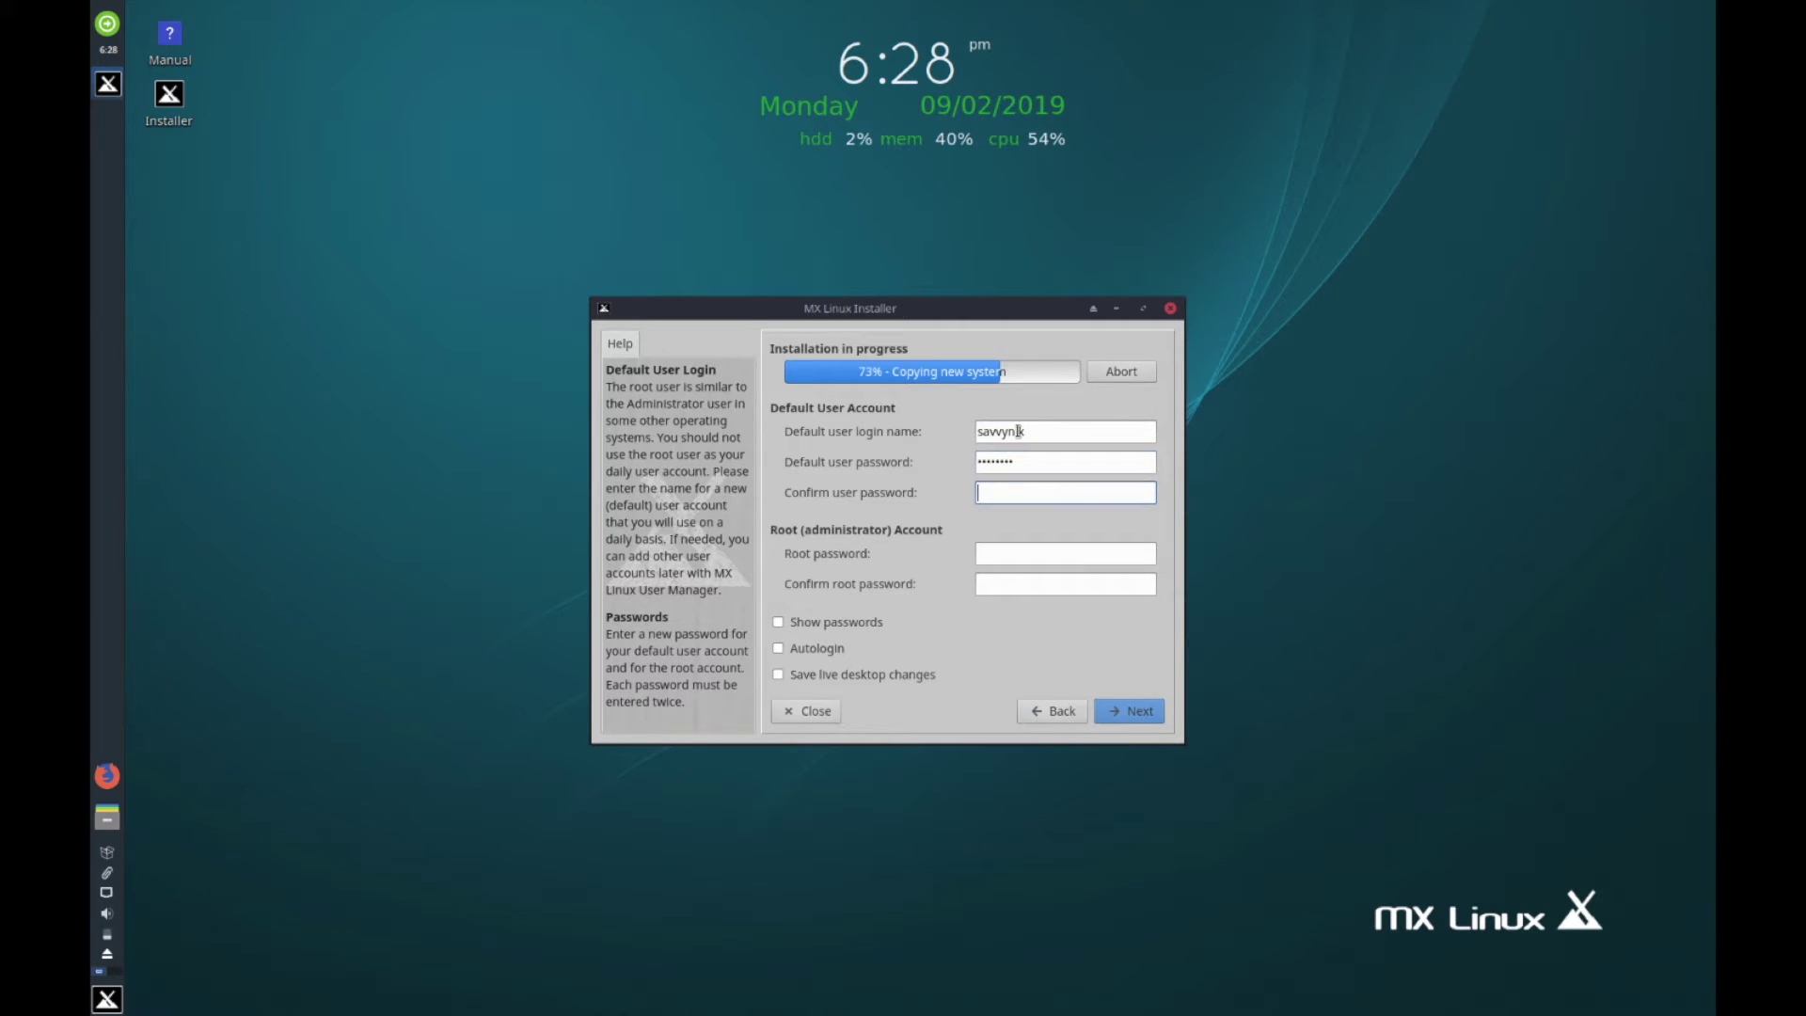
type("••••••••")
key("Tab")
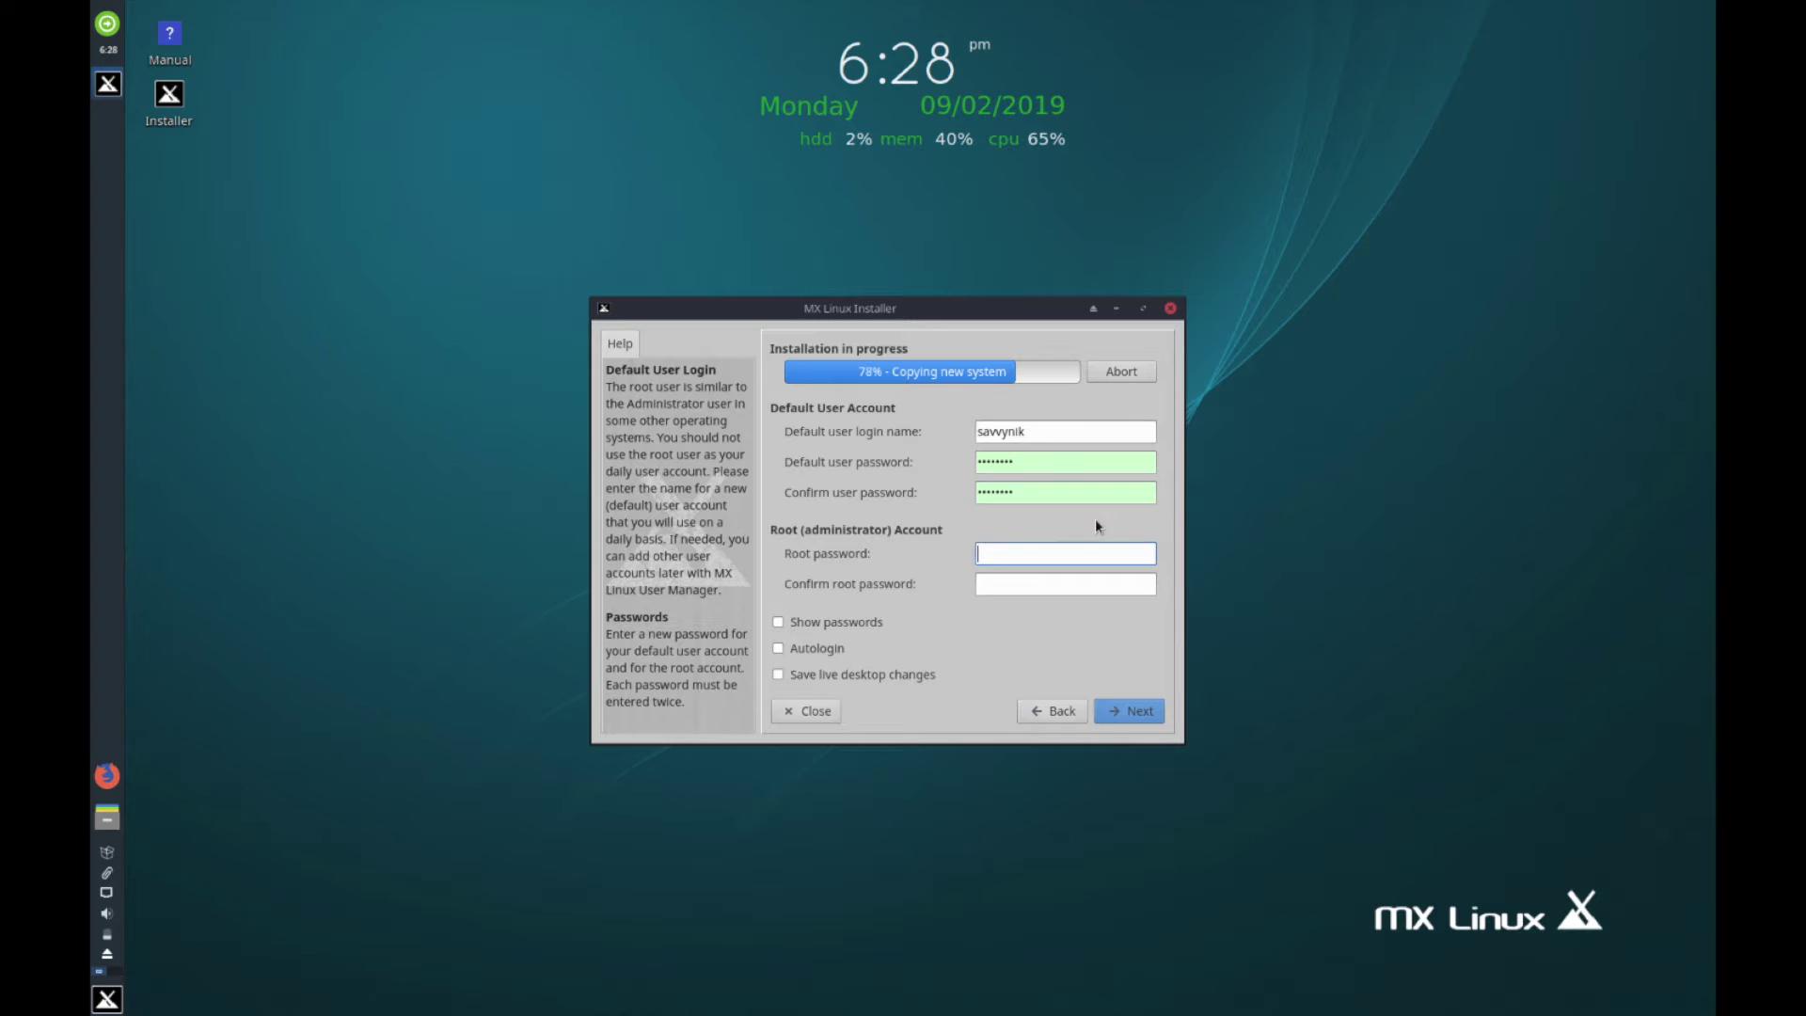
Enter and confirm the root password, and enable Autologin for the default user
type("••••••••")
key("Tab")
type("••••••••")
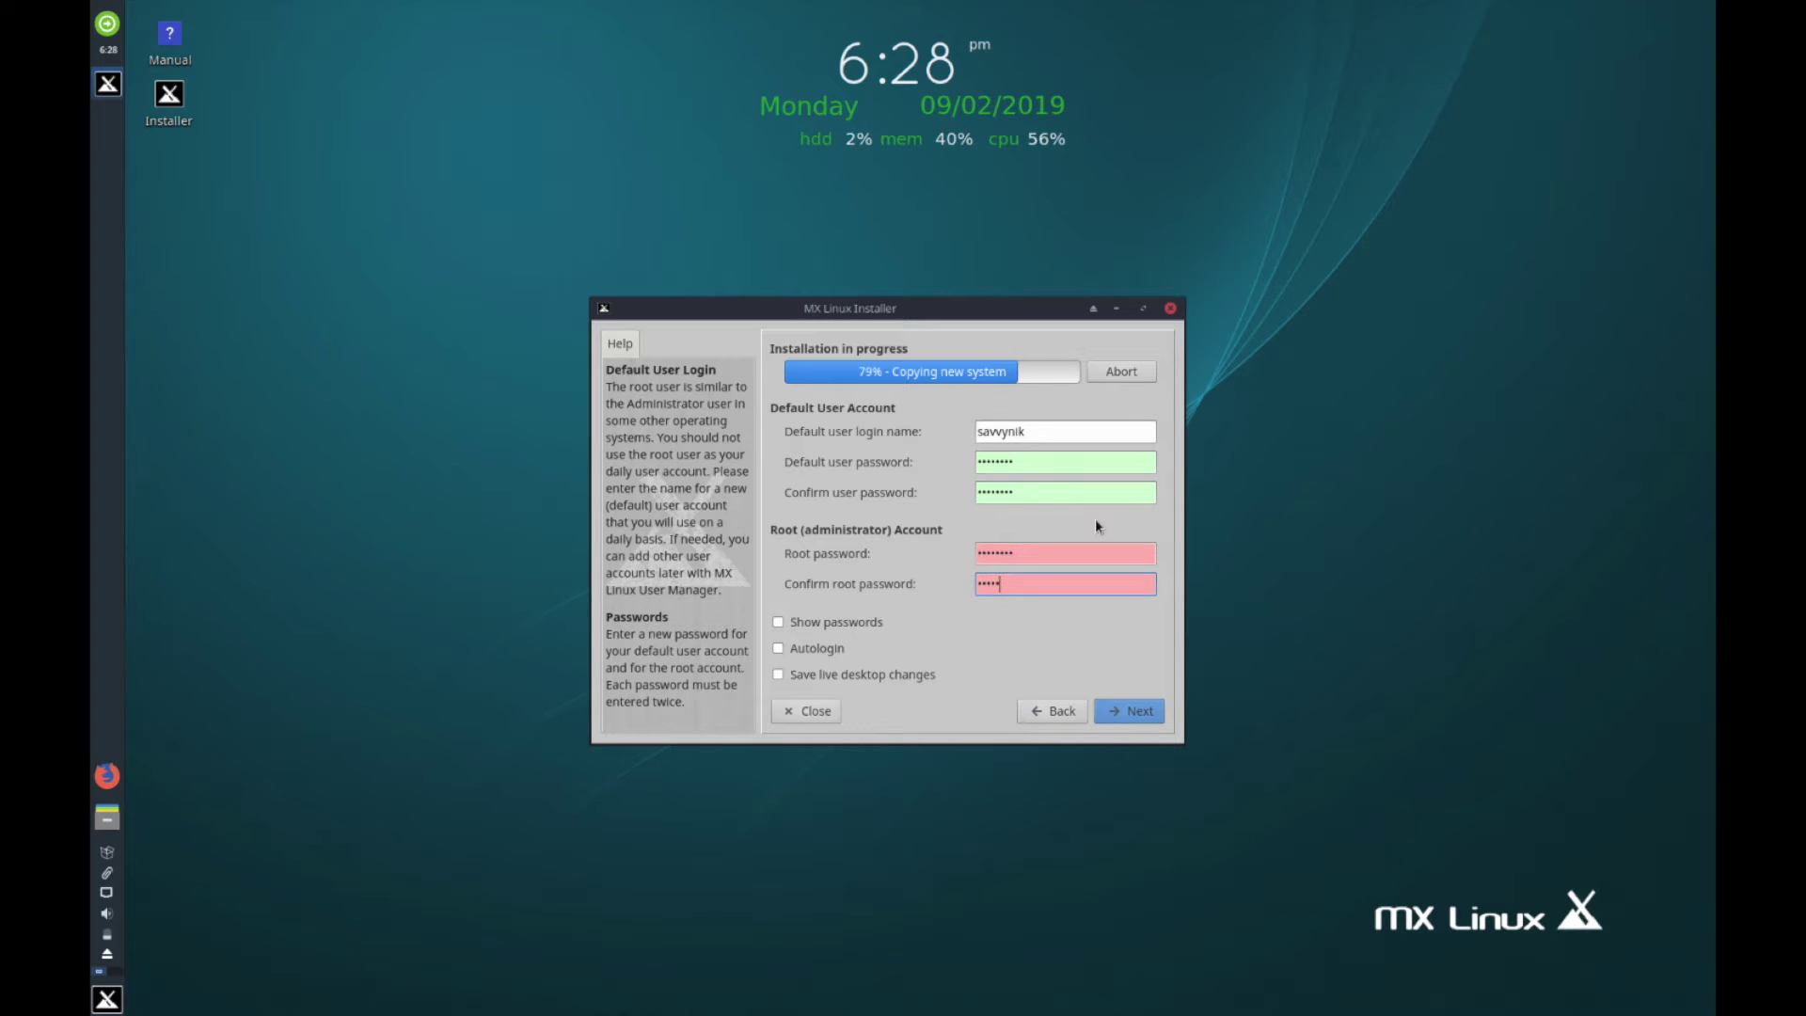
key("Tab")
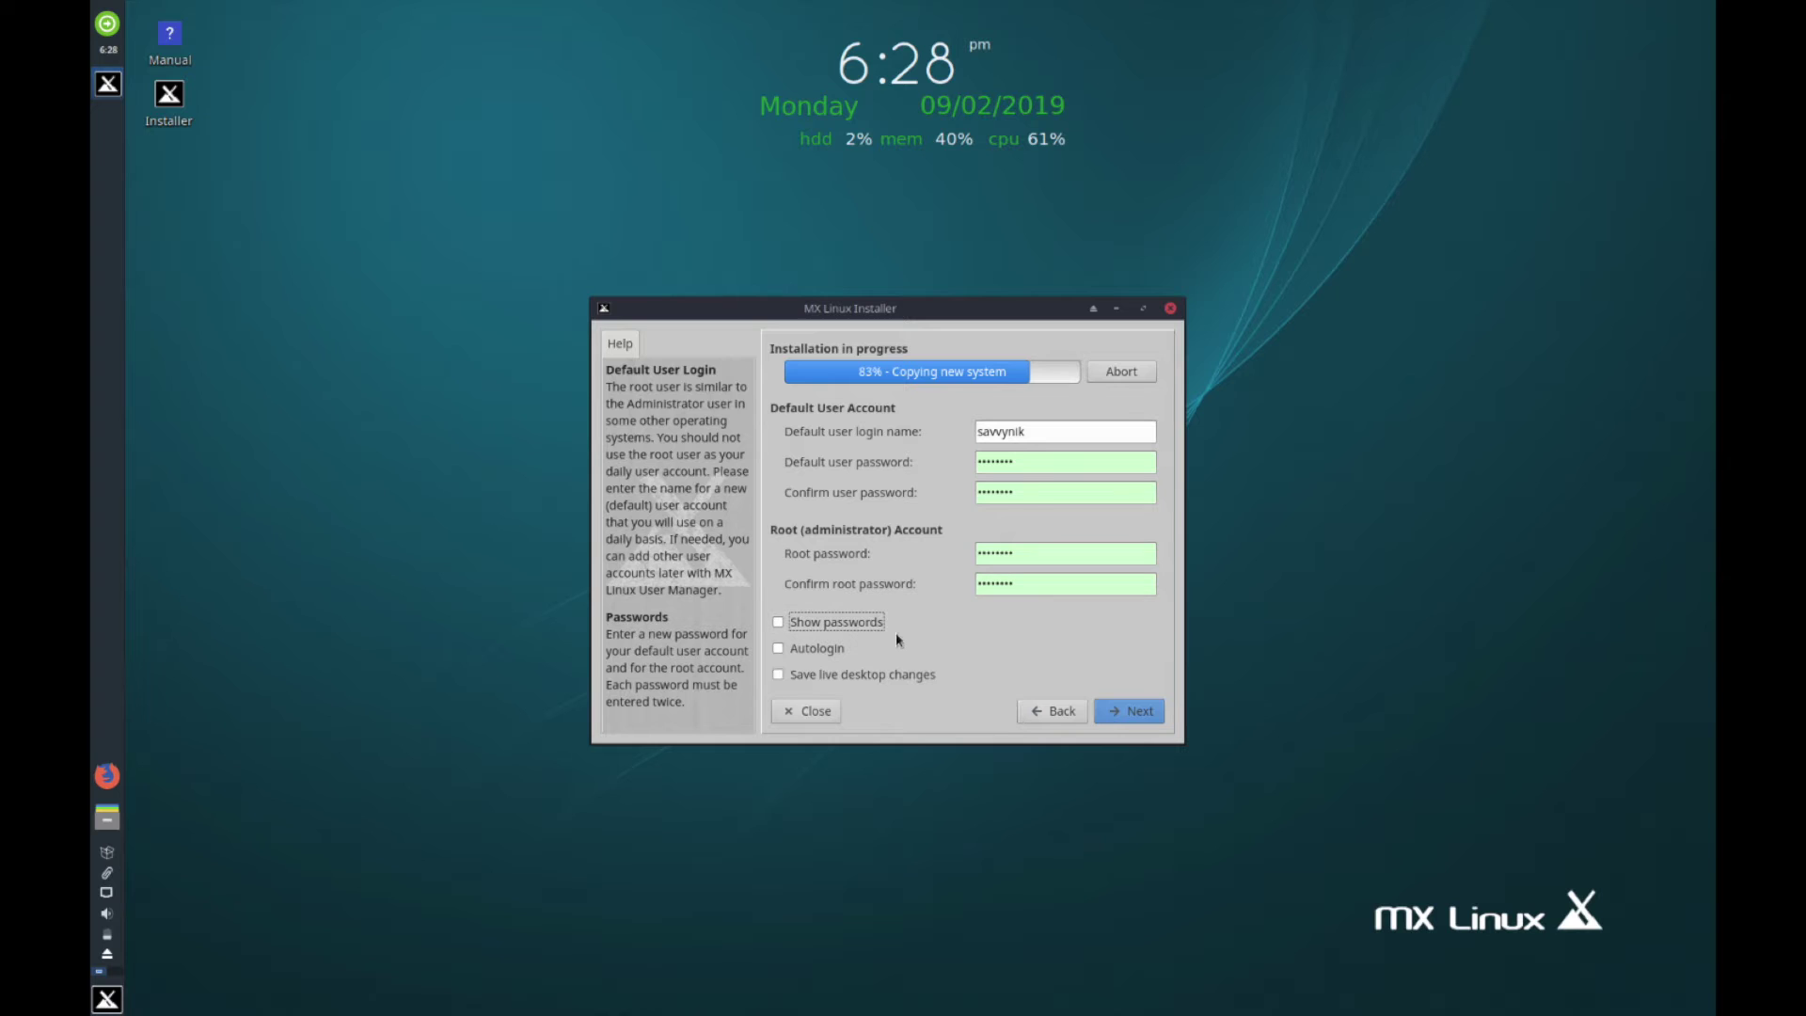
left_click(847, 649)
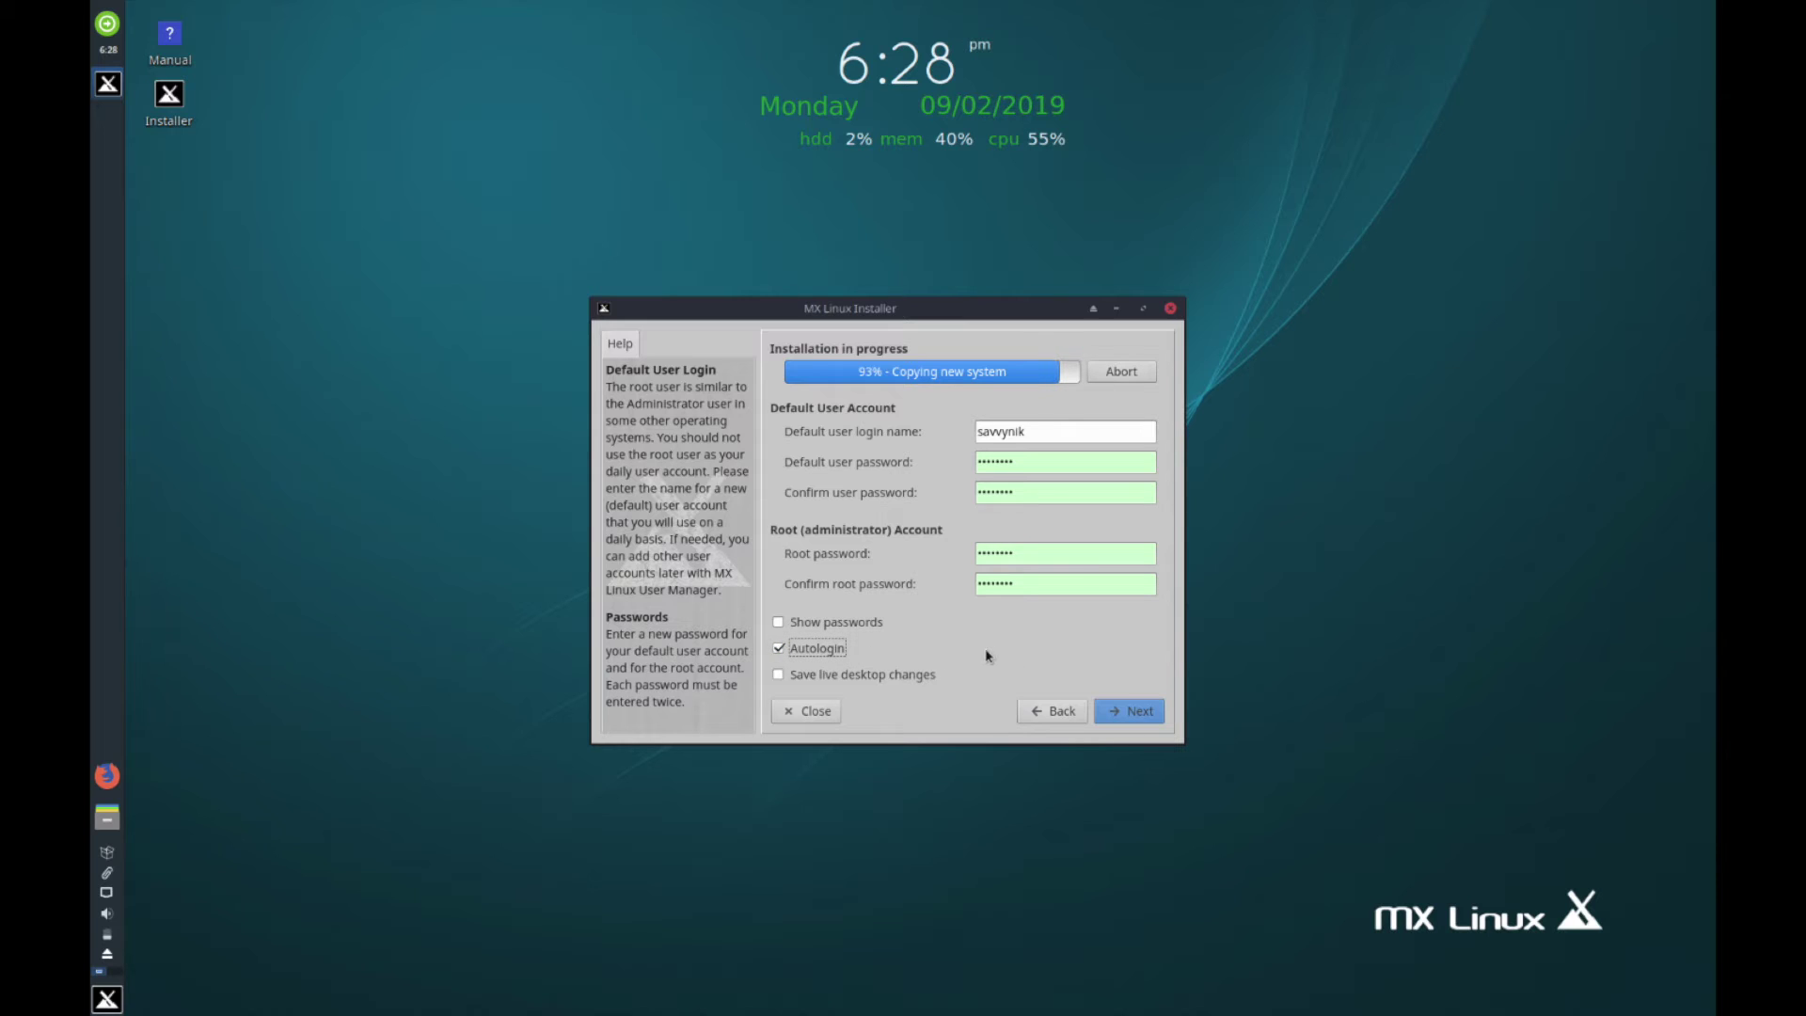
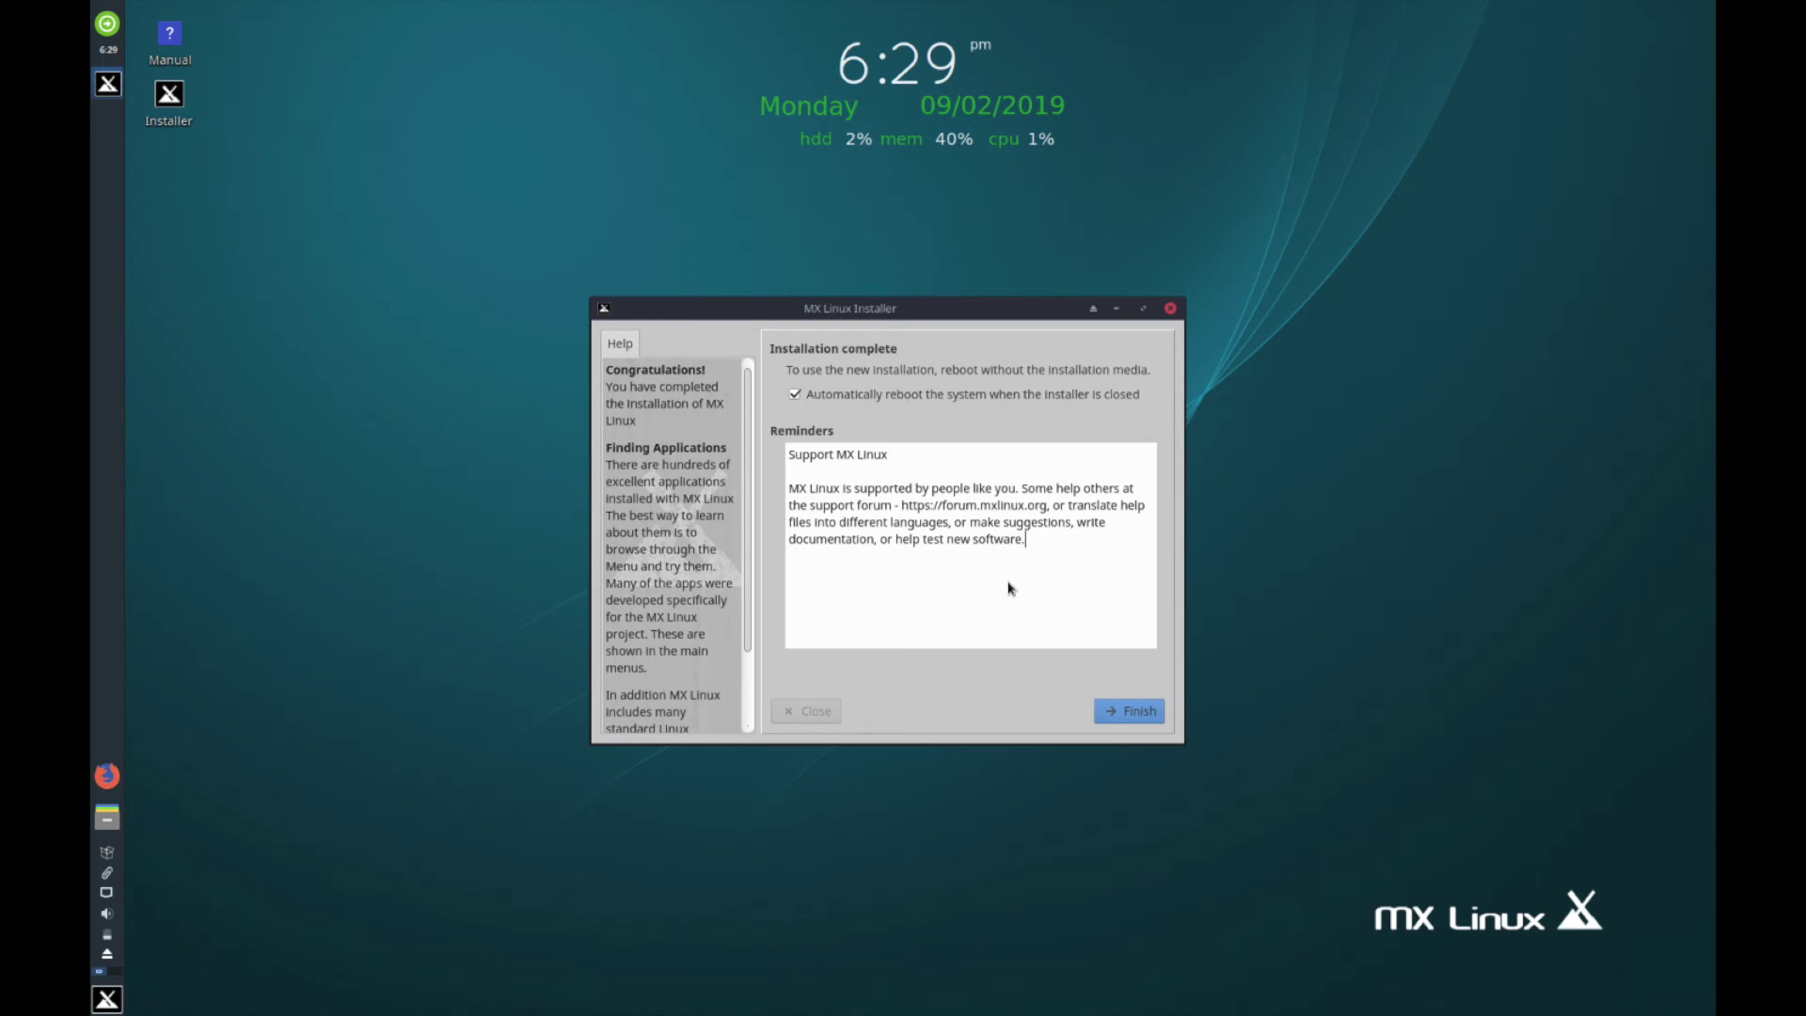
Finish the installer with automatic reboot, and close the MX Welcome window on the newly installed desktop
left_click(1133, 714)
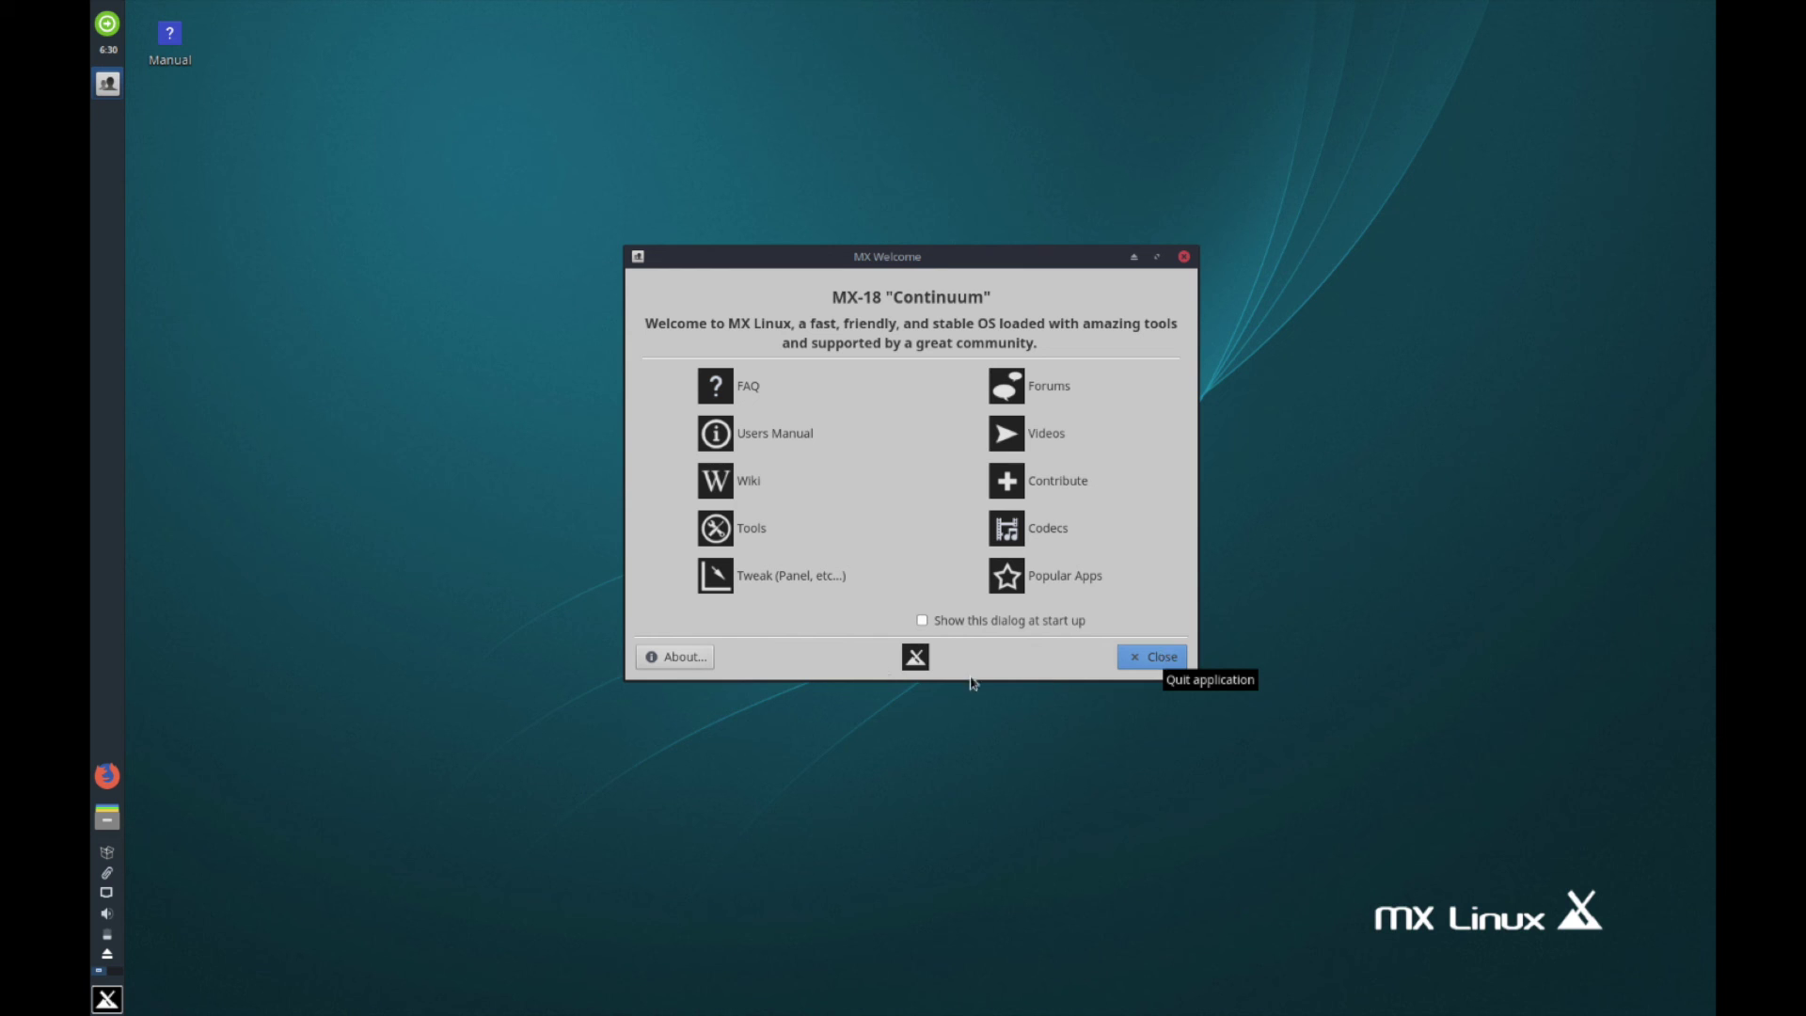
left_click(1178, 661)
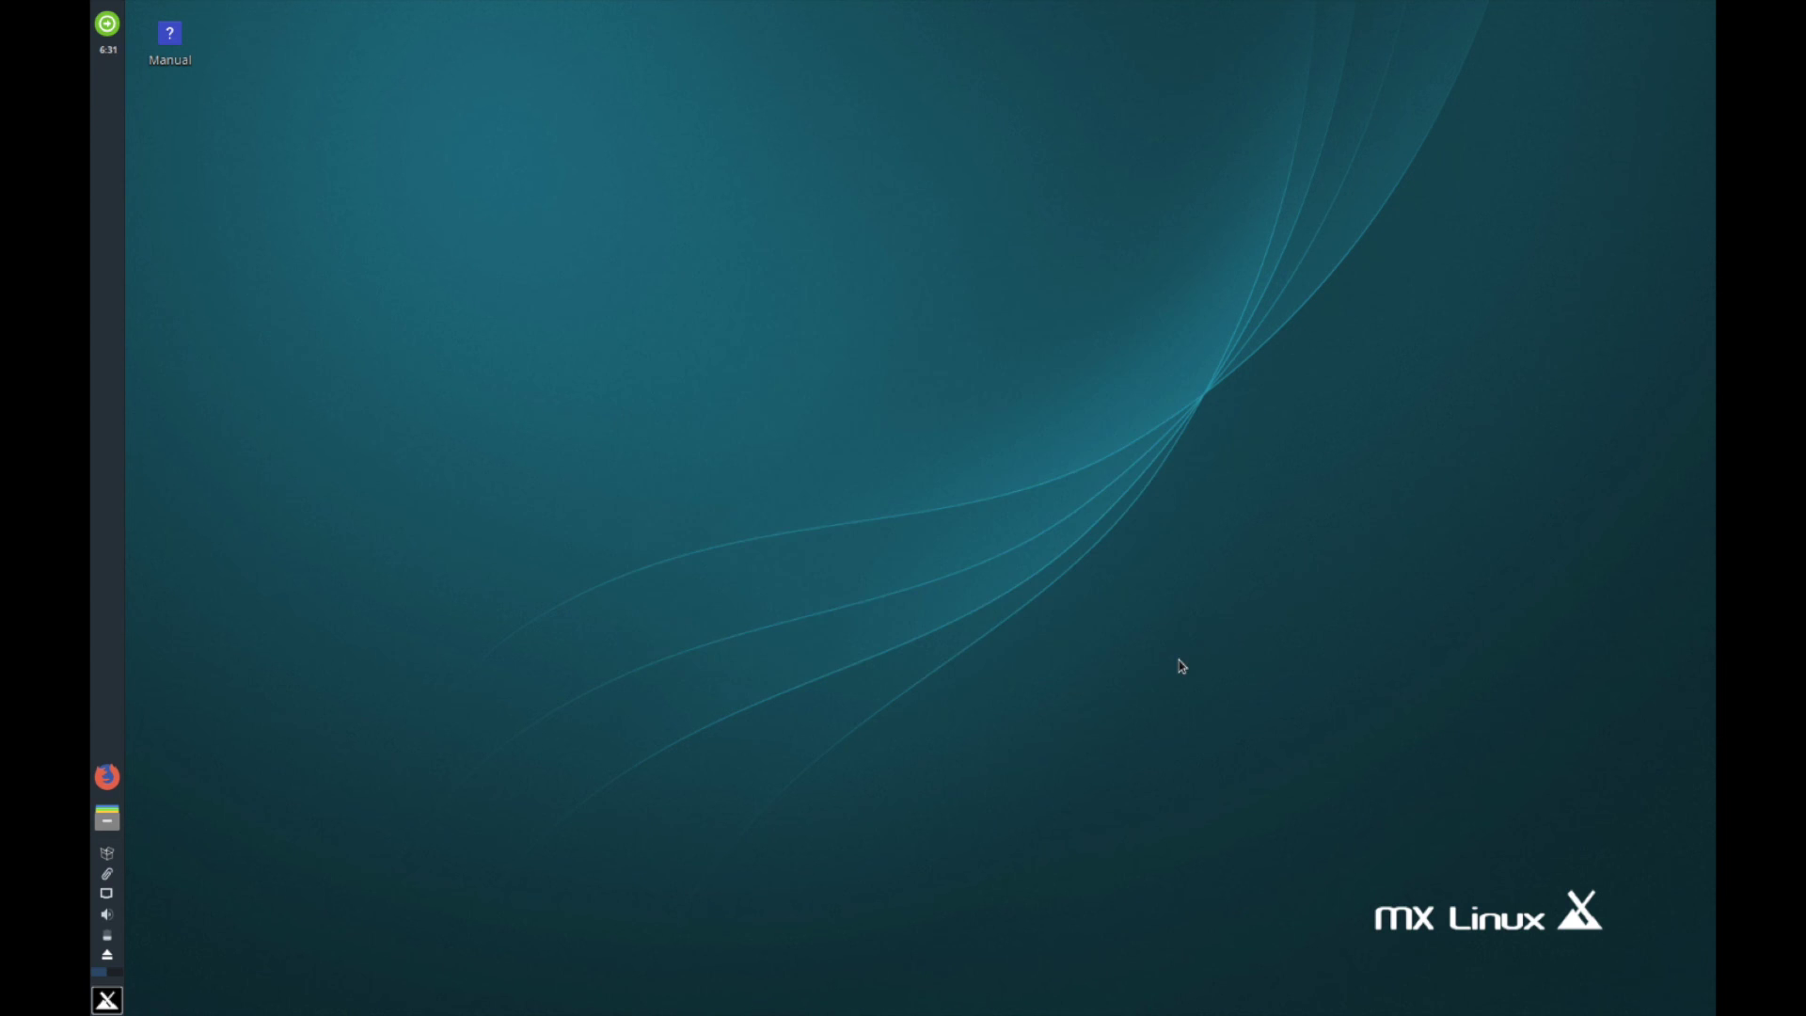
left_click_drag(658, 428, 941, 588)
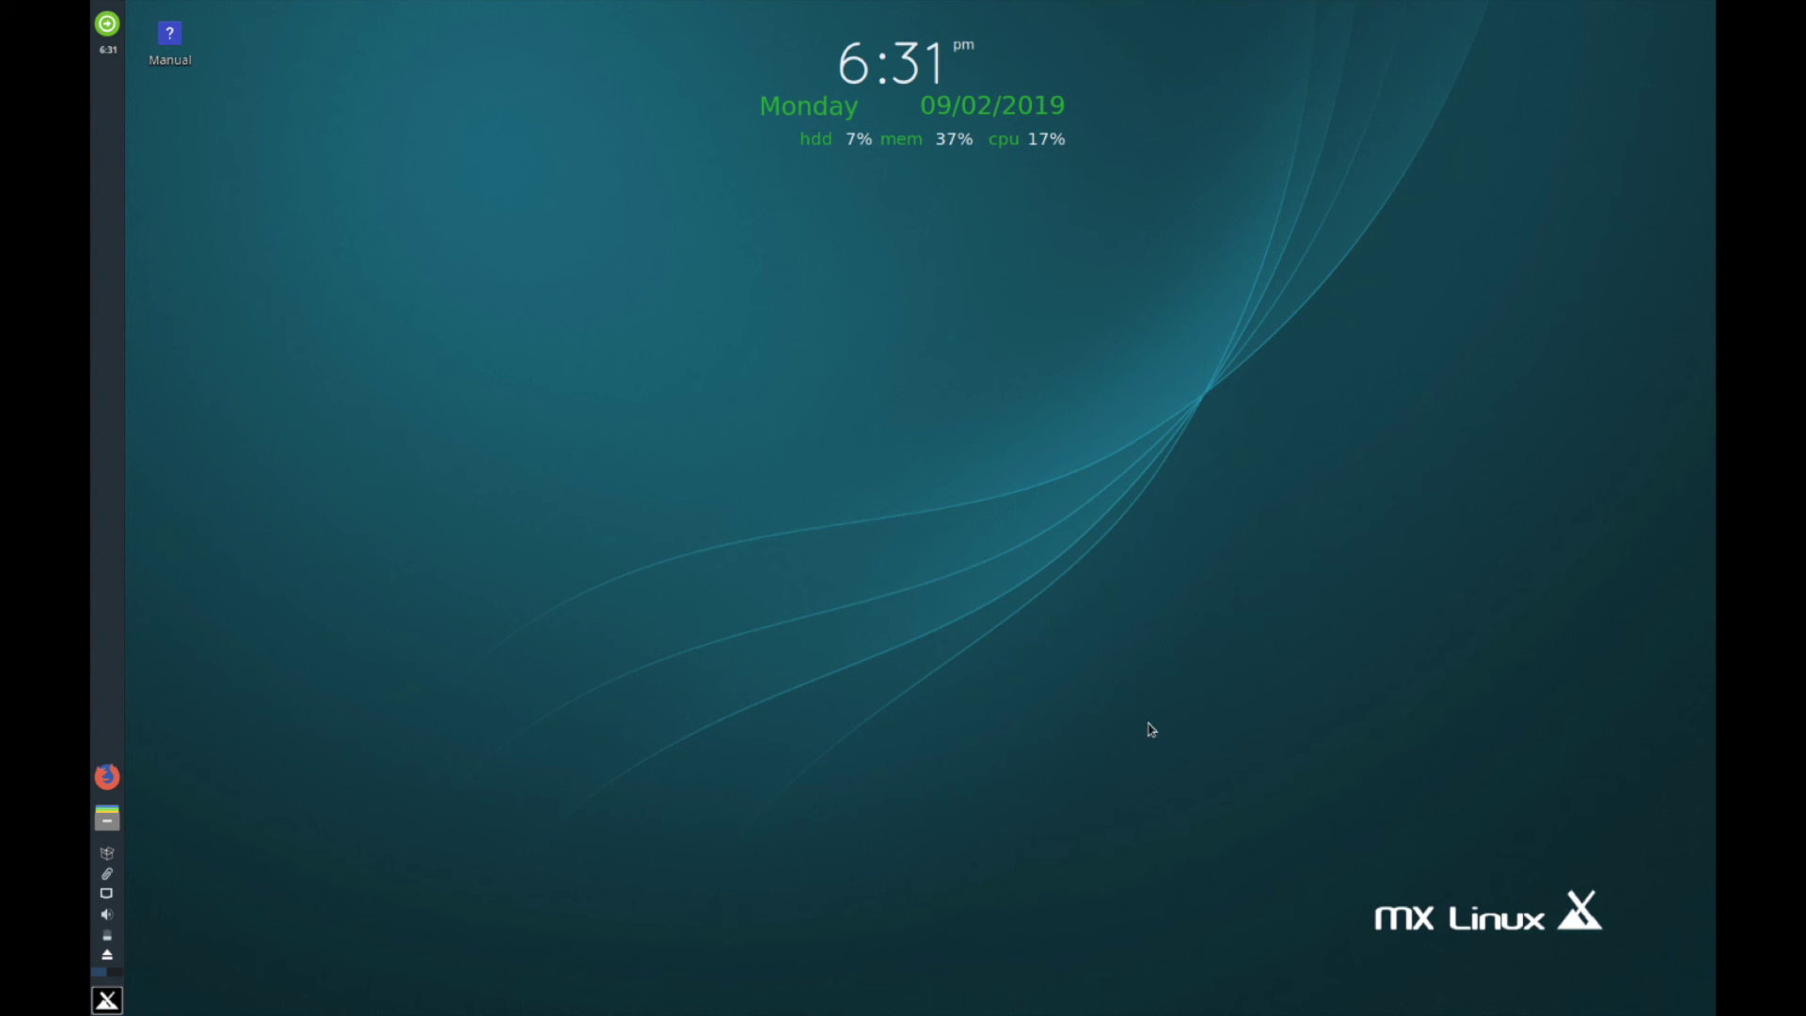